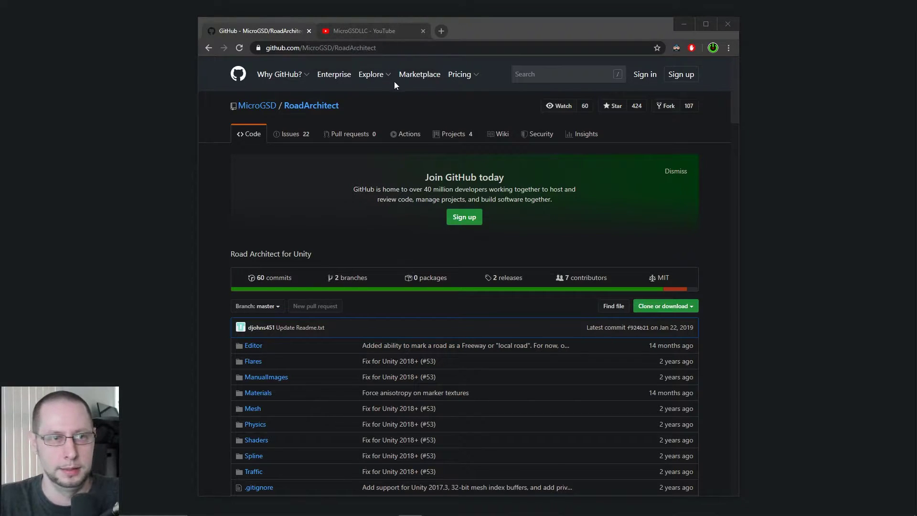
Download the RoadArchitect repository from GitHub as RoadArchitect-master.zip using Clone or download.
click(349, 48)
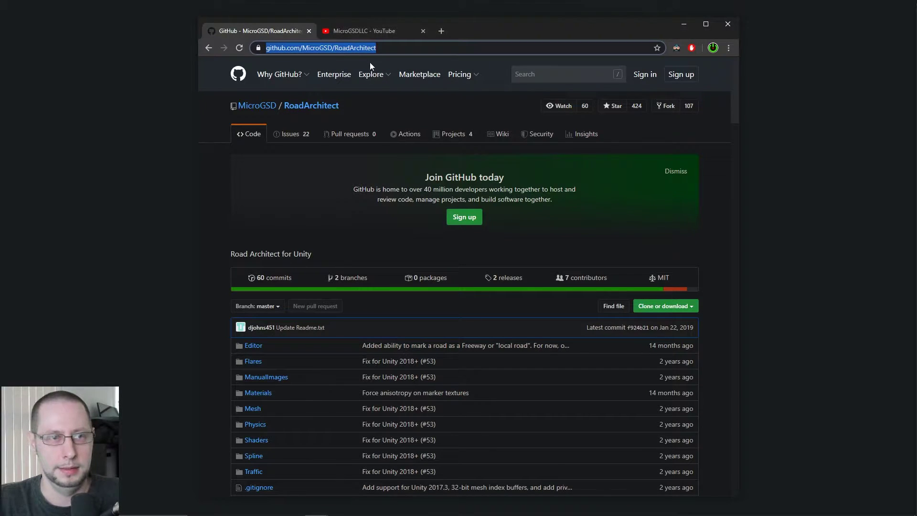
mouse_move(371, 62)
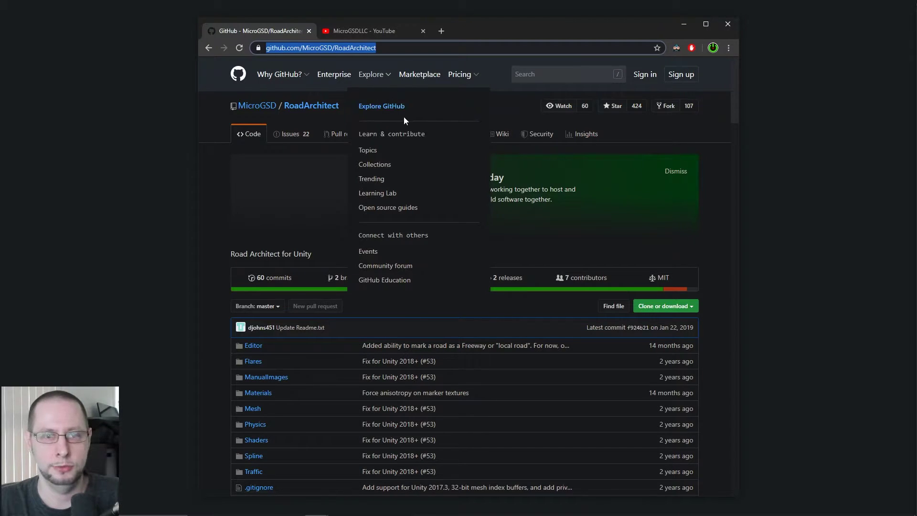
click(722, 262)
click(673, 310)
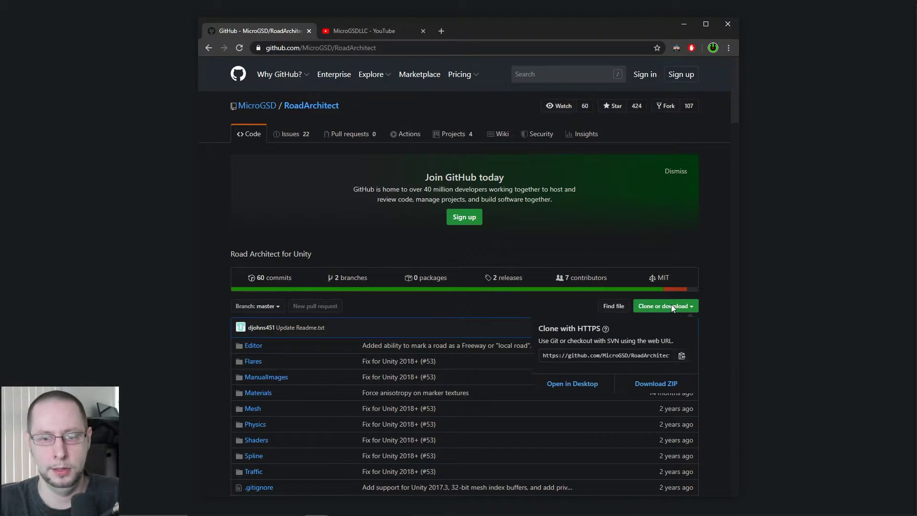
click(670, 387)
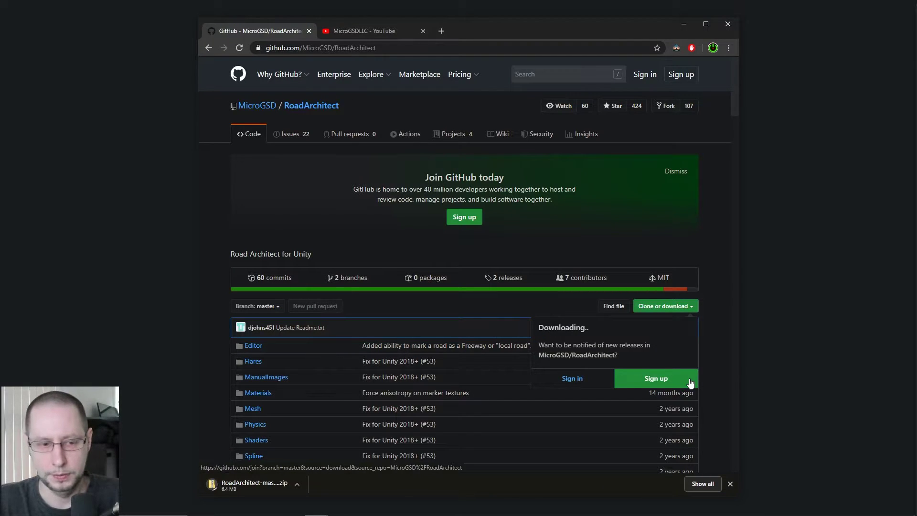
Switch to the MicroGSDLLC YouTube channel and browse its later Road Architect tutorial uploads.
click(358, 34)
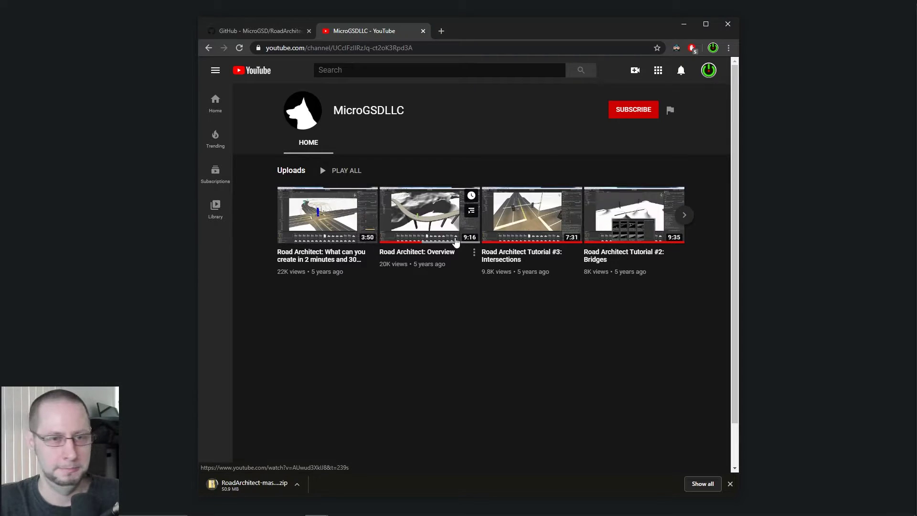
click(684, 216)
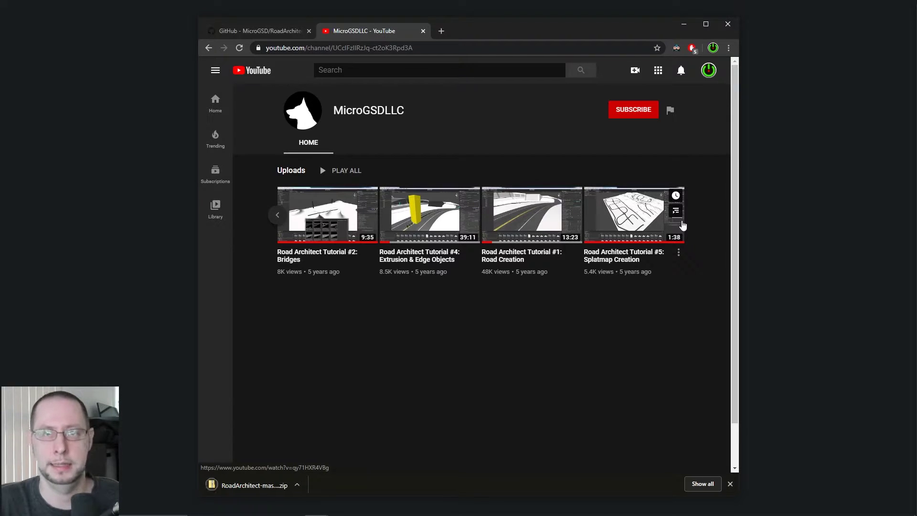
Move the downloaded RoadArchitect-master.zip from the Downloads folder onto the desktop.
click(264, 31)
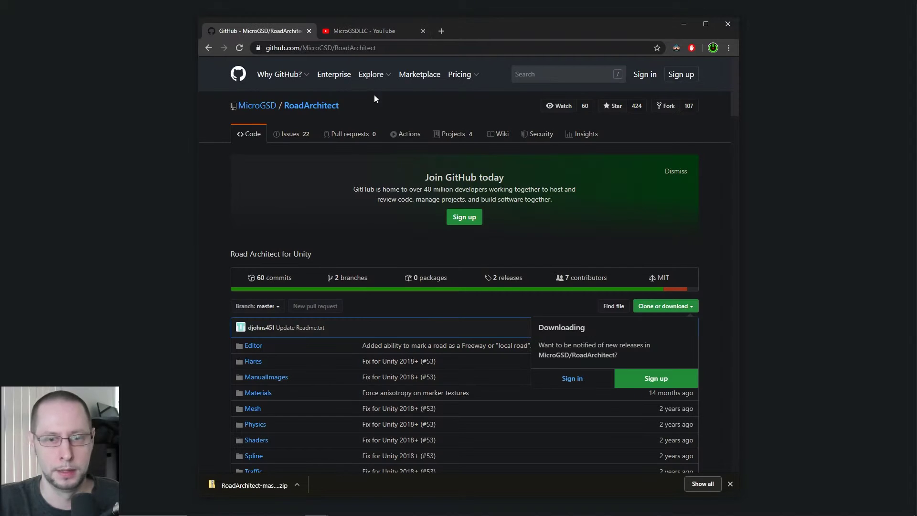
right_click(233, 484)
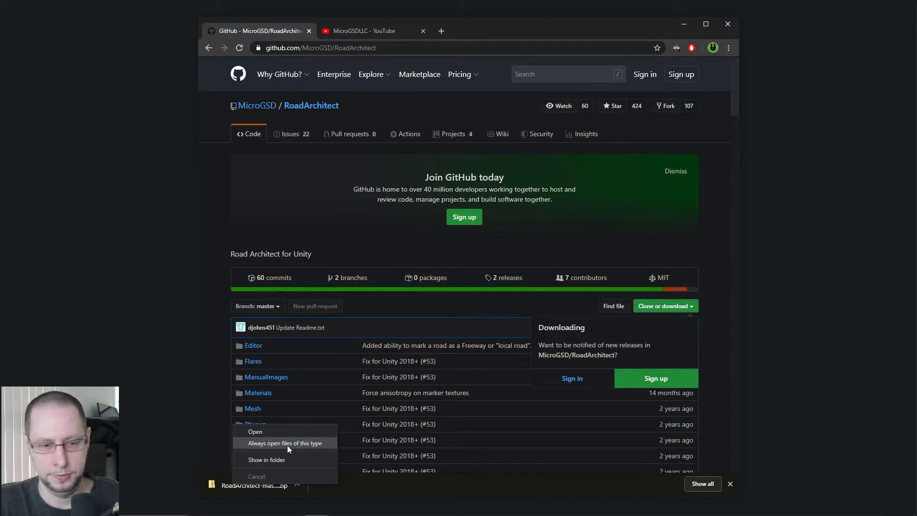
click(281, 459)
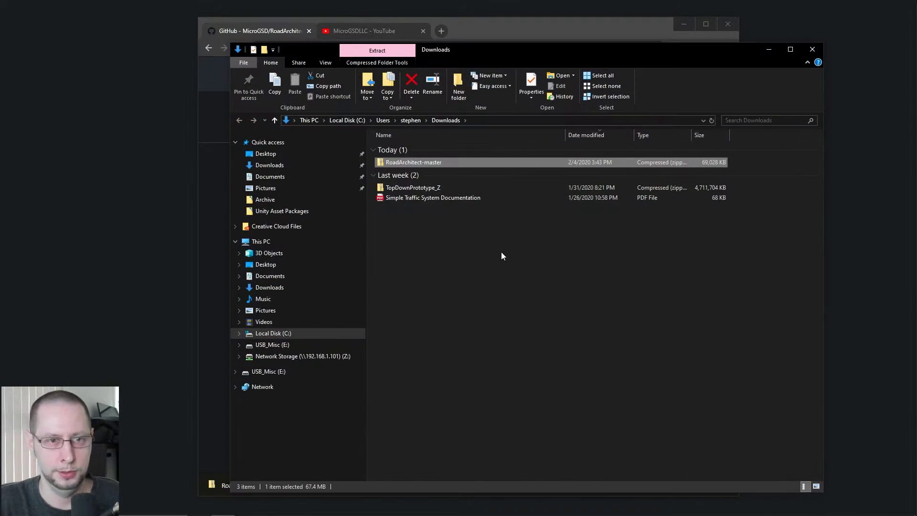
drag(388, 163, 78, 63)
click(812, 49)
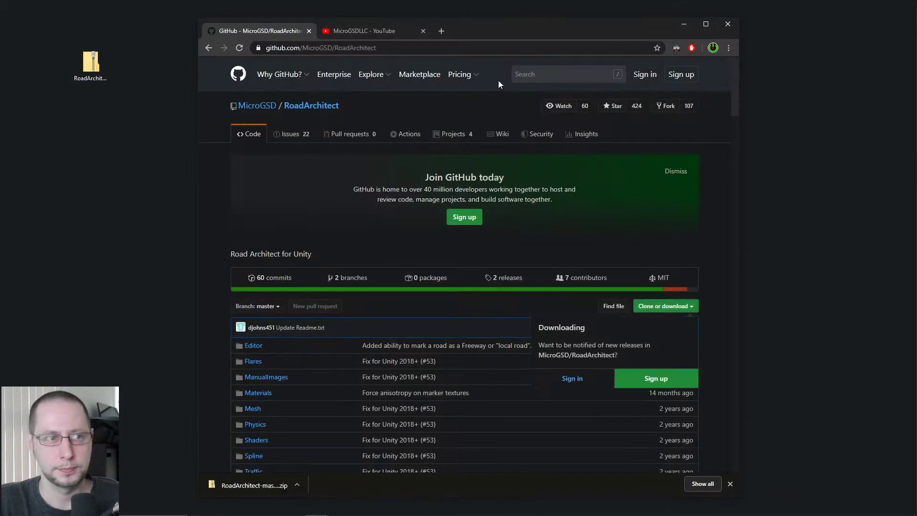
Extract all contents of the RoadArchitect-master zip on the desktop.
click(103, 62)
right_click(98, 64)
click(129, 85)
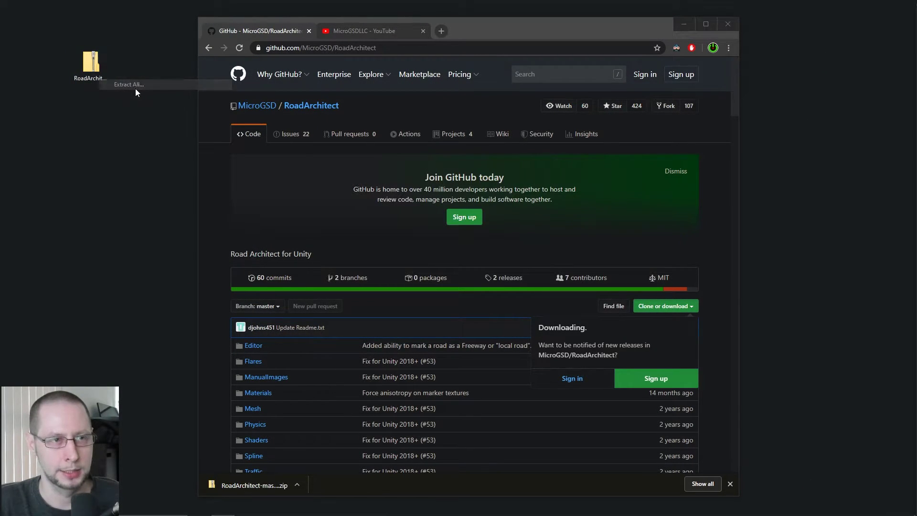
click(551, 354)
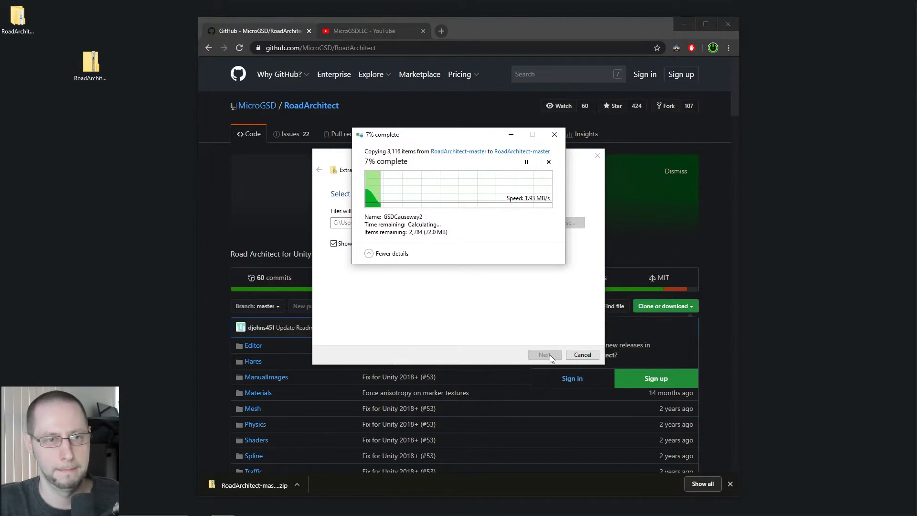
mouse_move(411, 512)
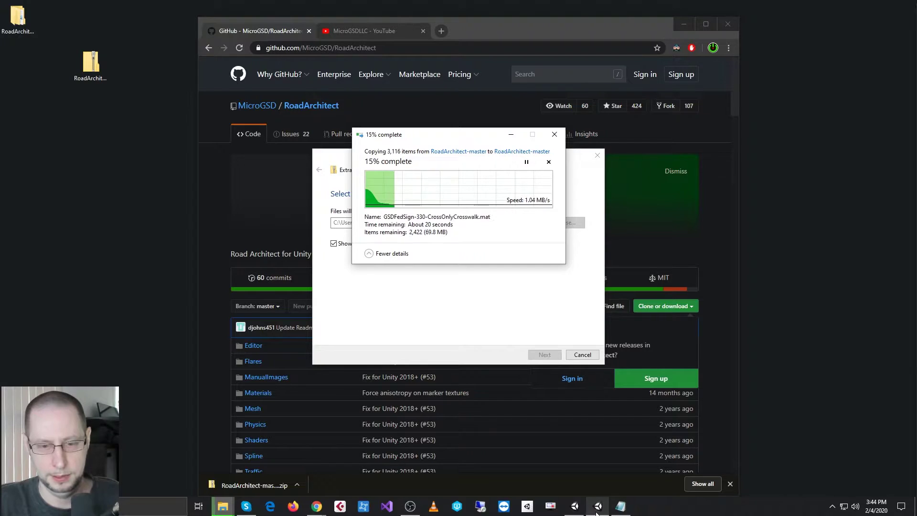
Open the Asset Store window in the Unity editor and enlarge it above the Game view.
click(575, 506)
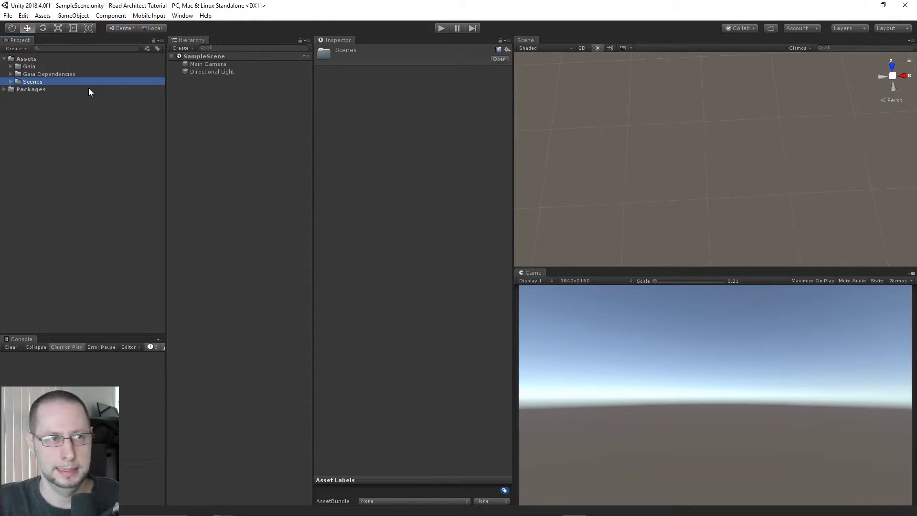
click(50, 67)
click(182, 16)
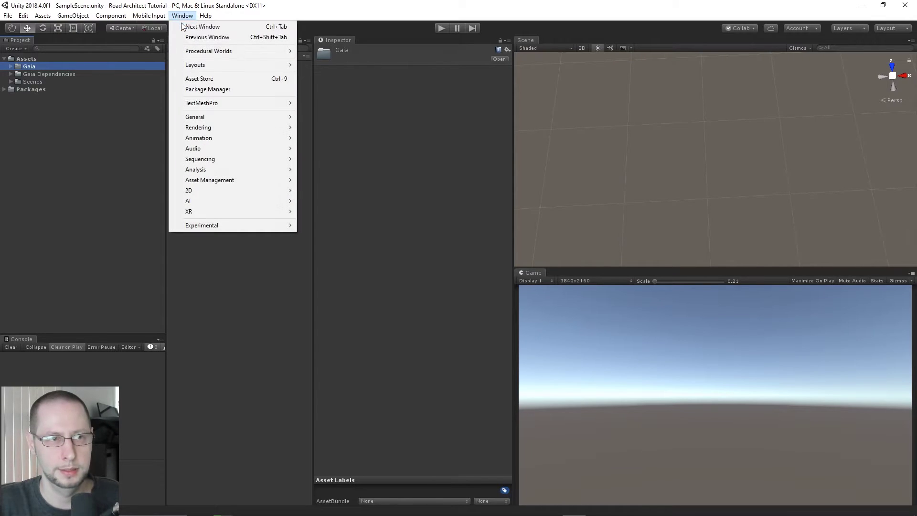
click(203, 79)
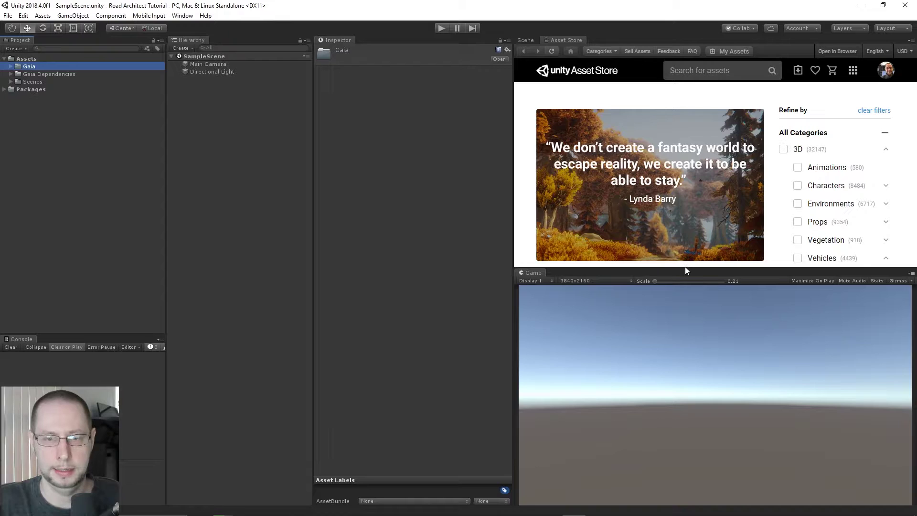
drag(685, 268, 684, 366)
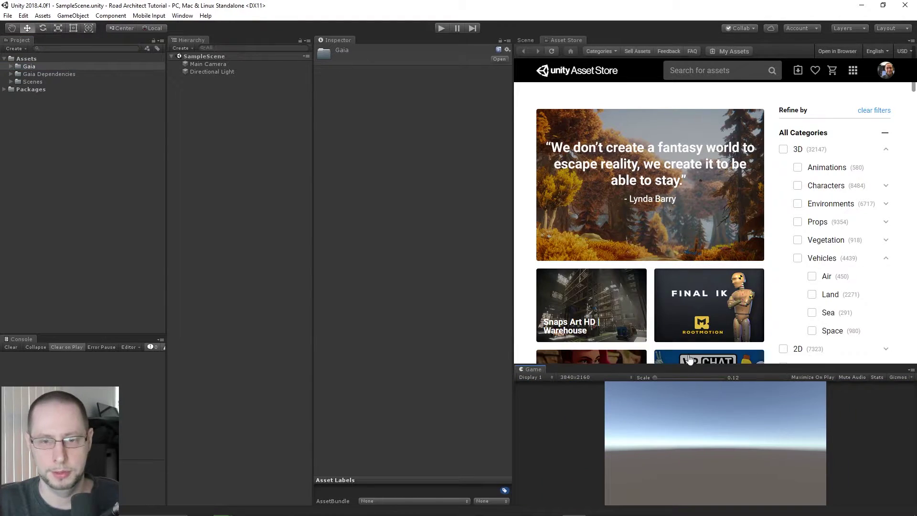
click(702, 70)
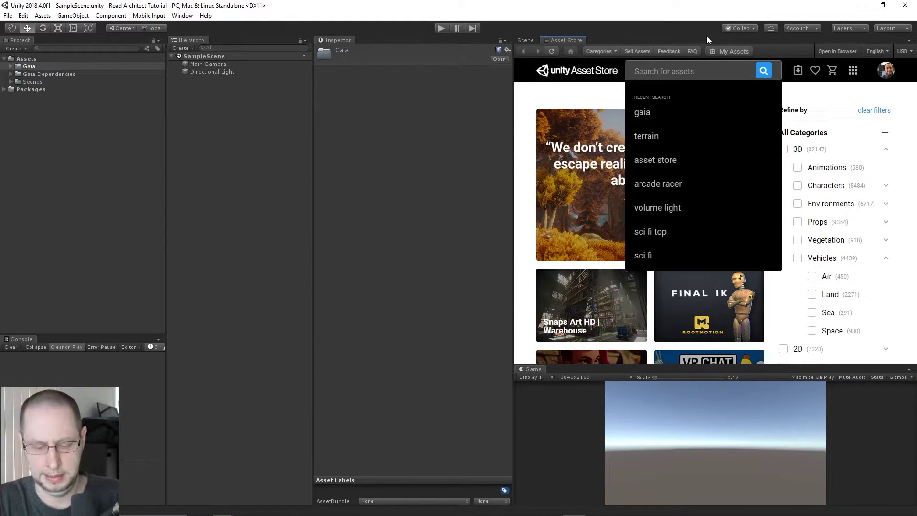
Search for 'gaia', import Gaia - Terrain & Scene Generator, then close the Asset Store tab.
key(alt+Tab)
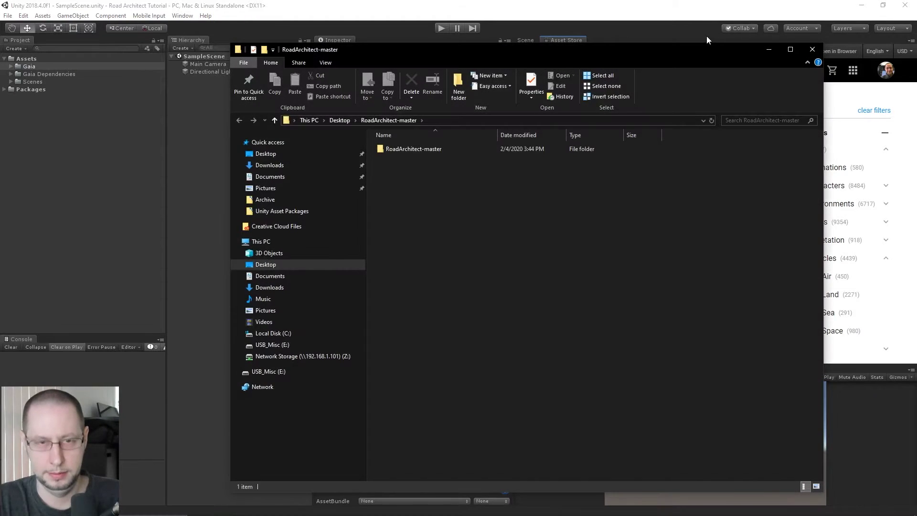
click(632, 14)
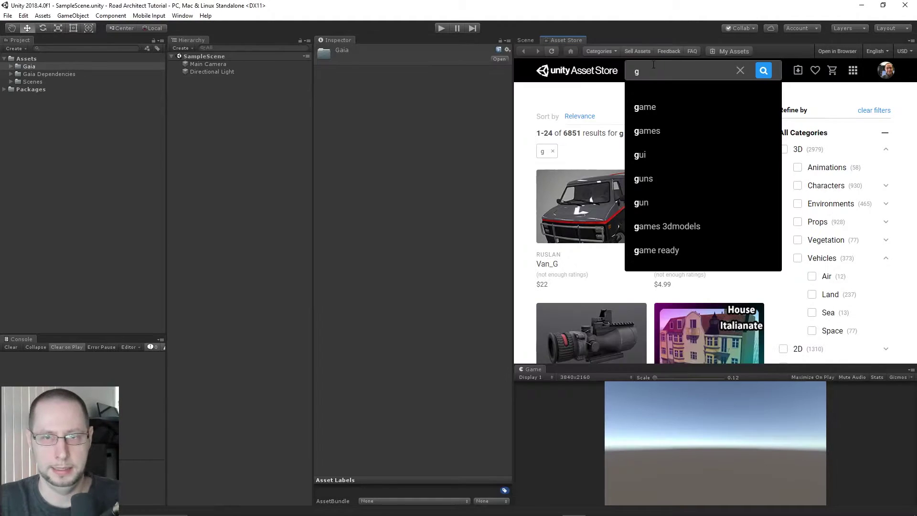
text(gaia)
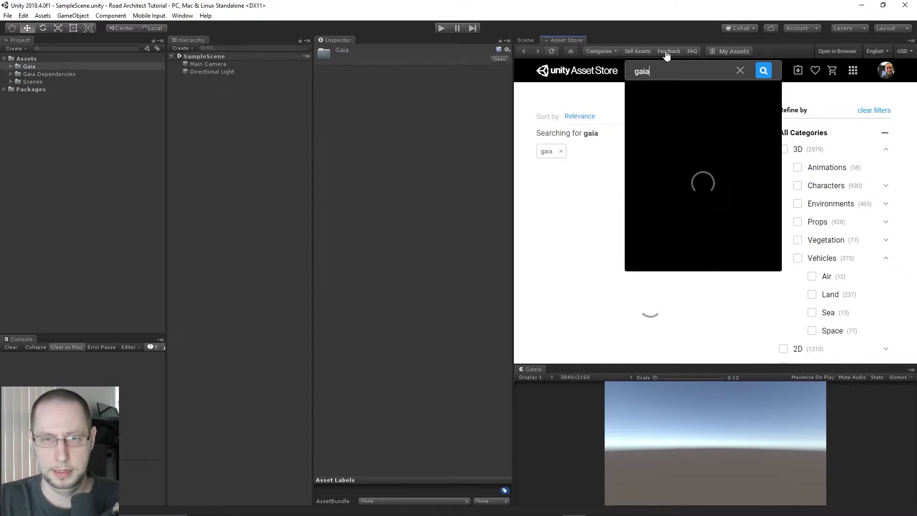
key(Return)
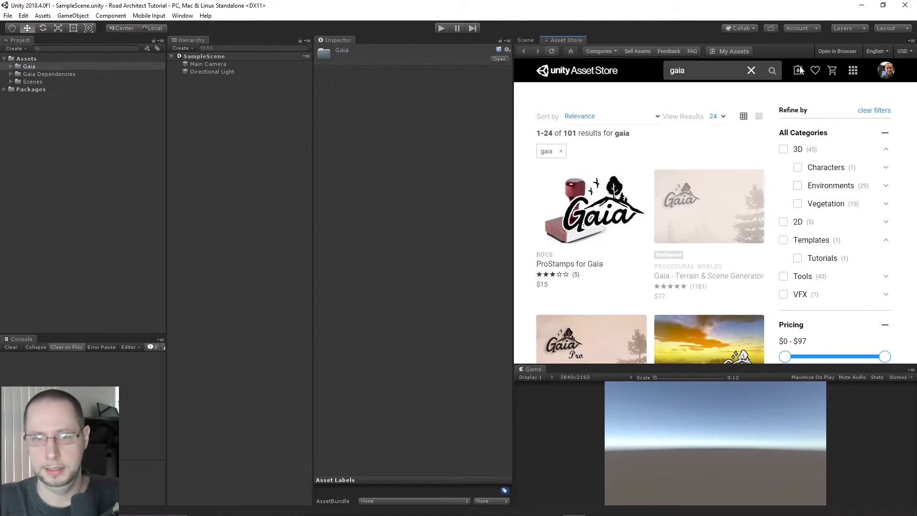
click(707, 208)
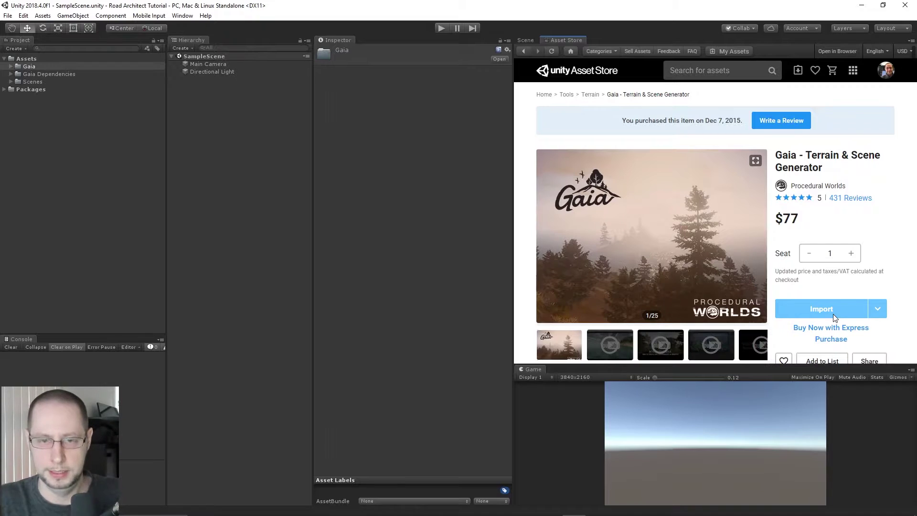
click(833, 314)
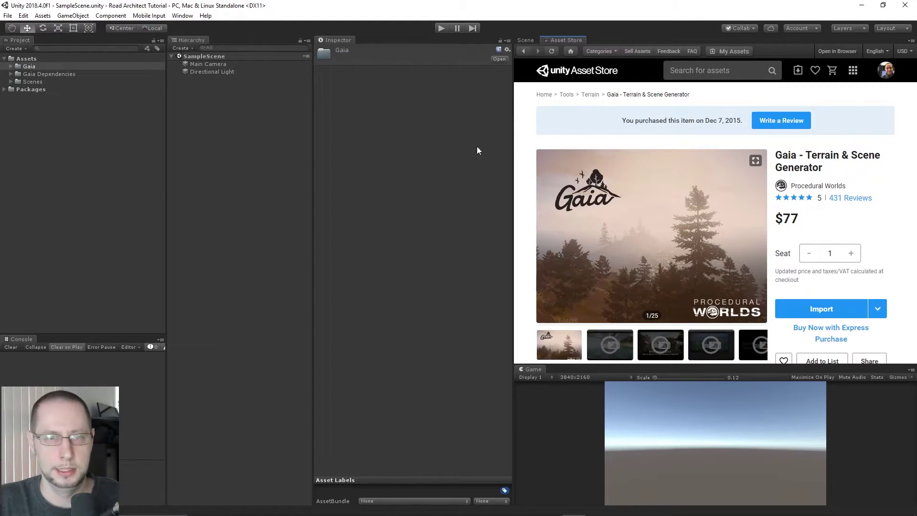
right_click(554, 38)
click(577, 68)
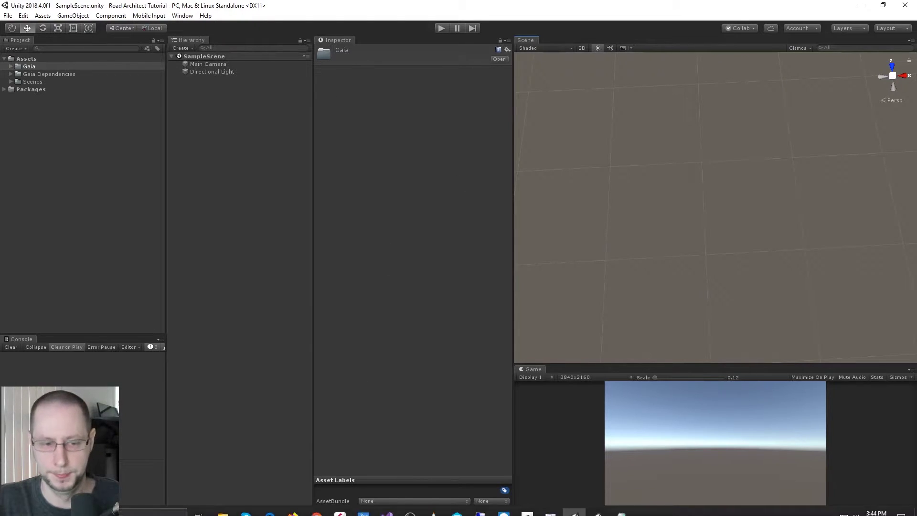
mouse_move(316, 505)
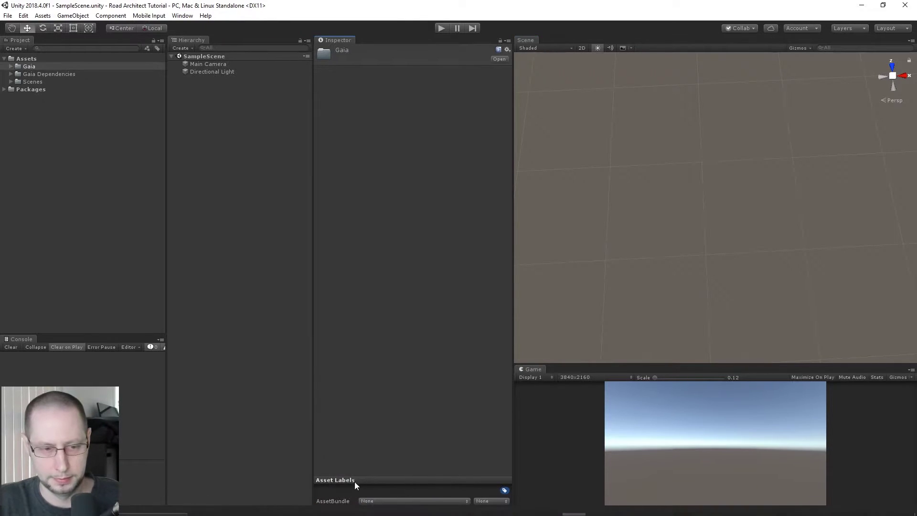
Minimize Unity and the browser, then open the desktop RoadArchitect-master folder and select its inner folder.
click(320, 512)
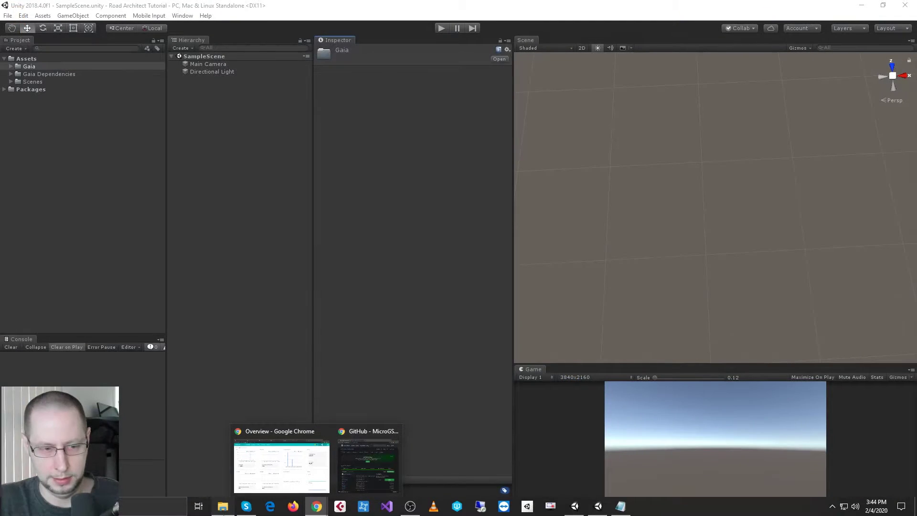
click(223, 506)
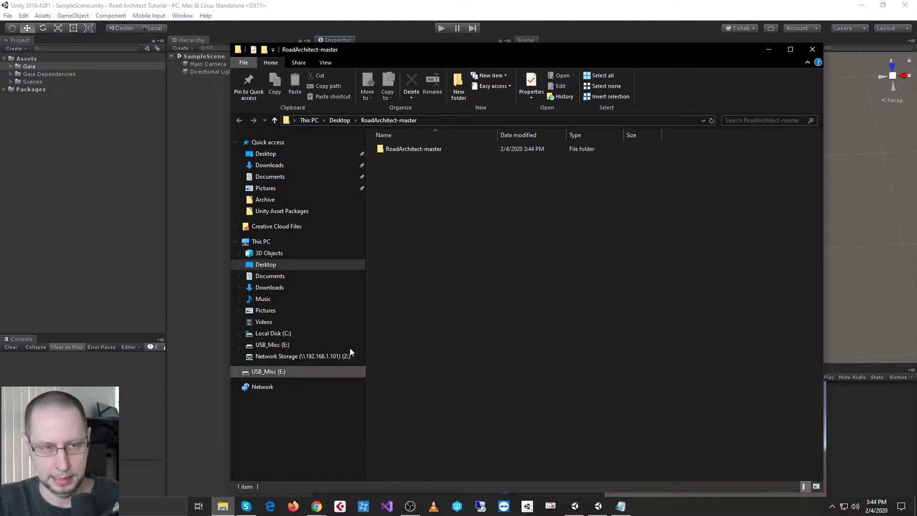
click(437, 153)
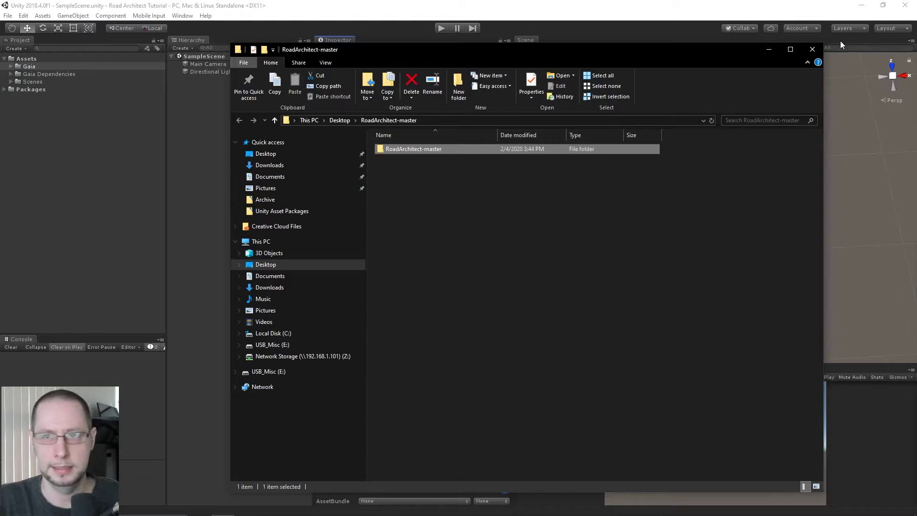
click(861, 5)
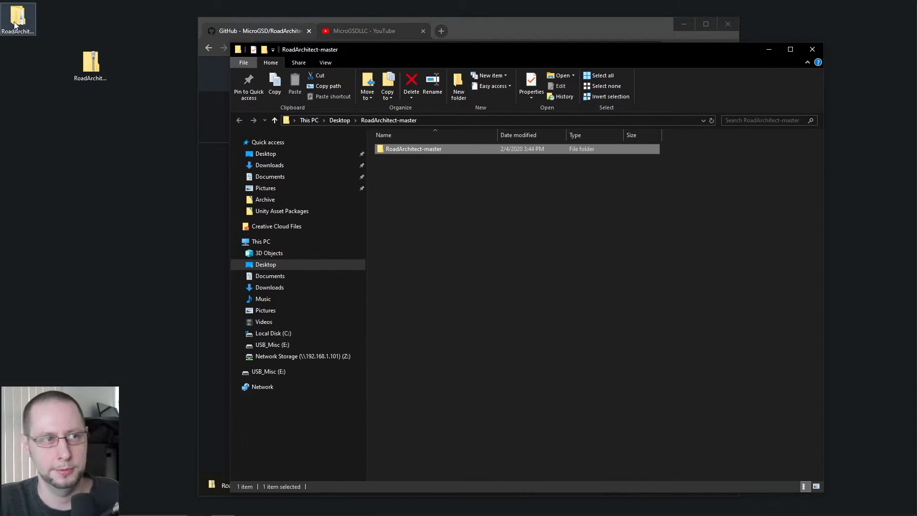
click(811, 50)
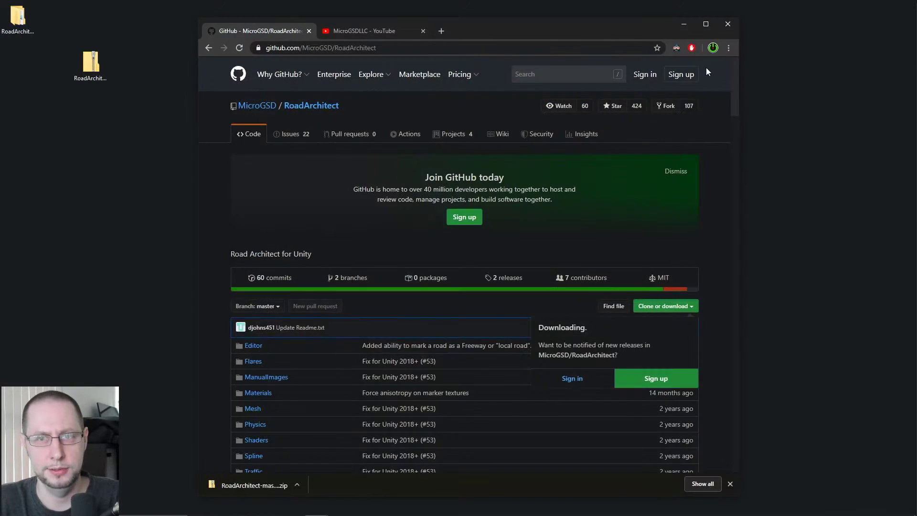
click(683, 24)
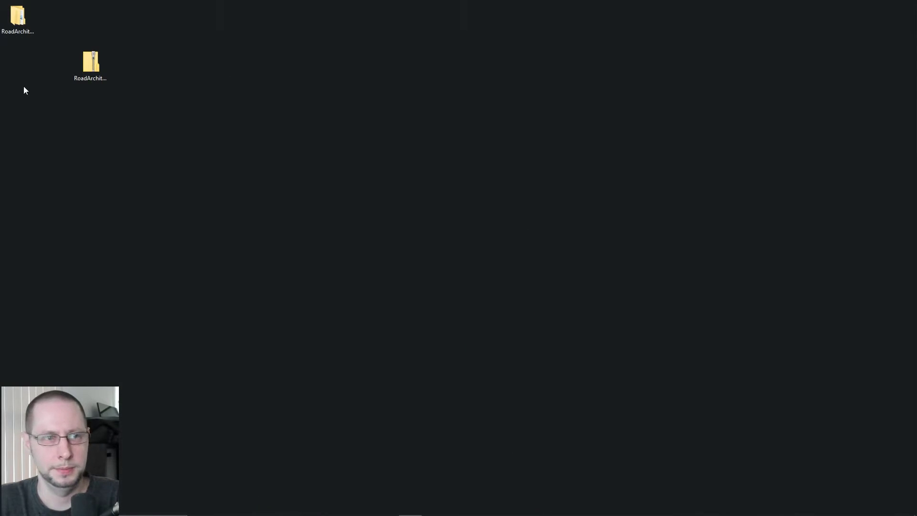
click(16, 27)
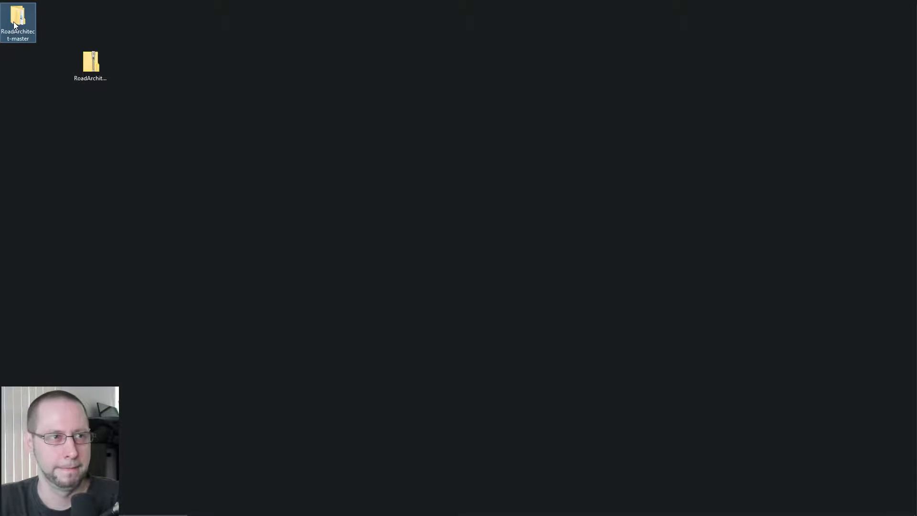
double_click(15, 27)
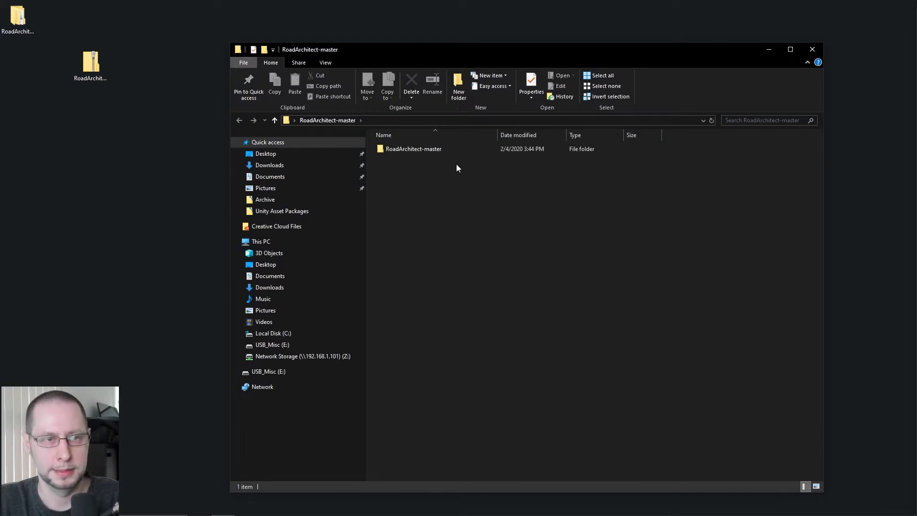
click(19, 21)
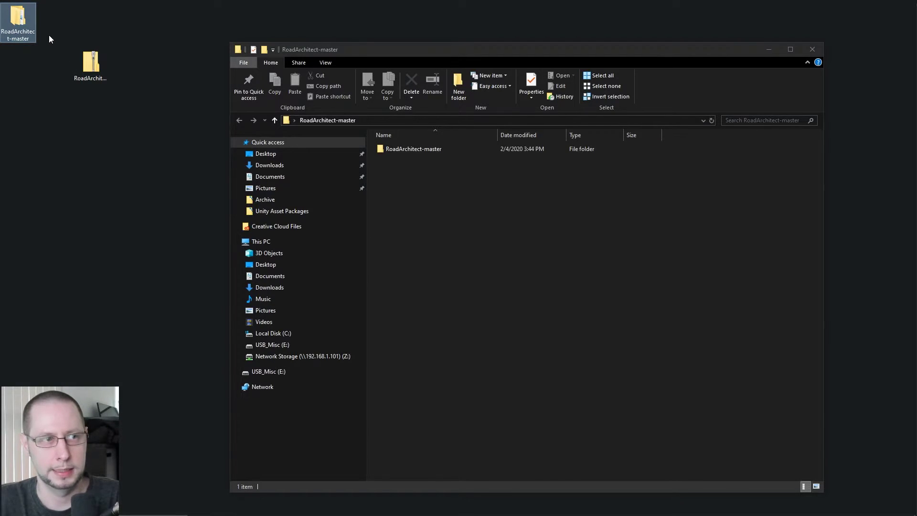
click(400, 151)
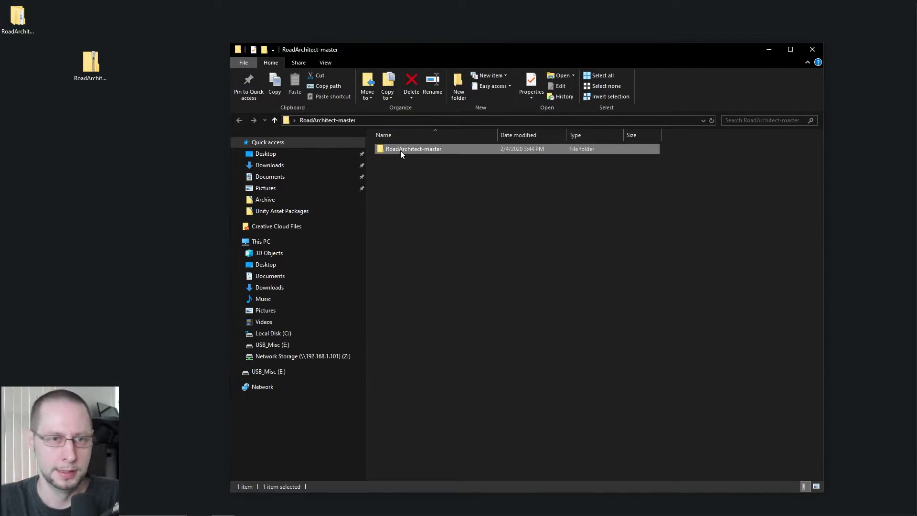
Delete the .gitignore file inside the inner RoadArchitect-master folder.
double_click(443, 149)
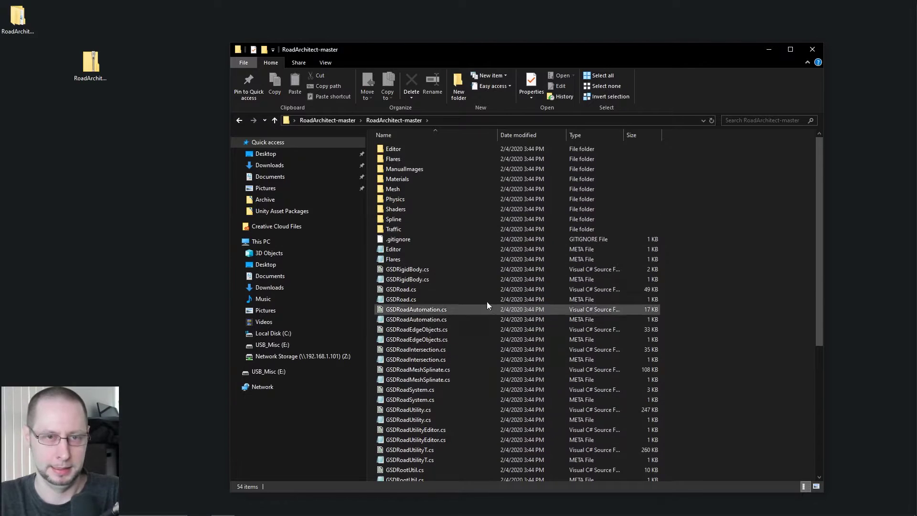
scroll(608, 371, down, 7)
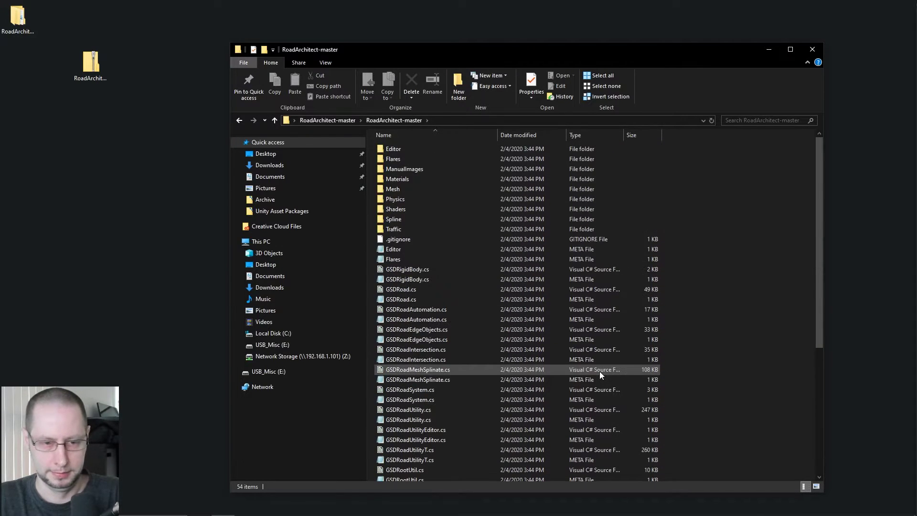
click(475, 239)
click(474, 239)
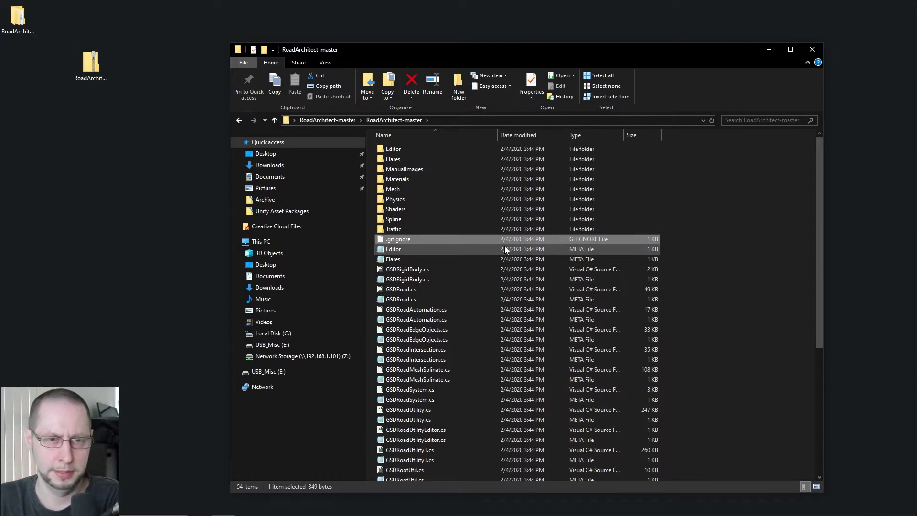
key(Delete)
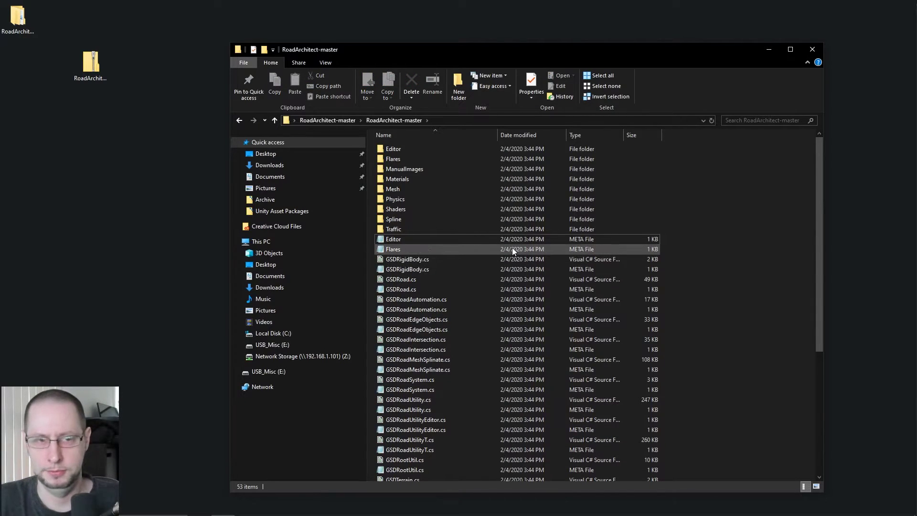
Remove the '-master' suffix from the inner folder's name, making it RoadArchitect.
click(325, 122)
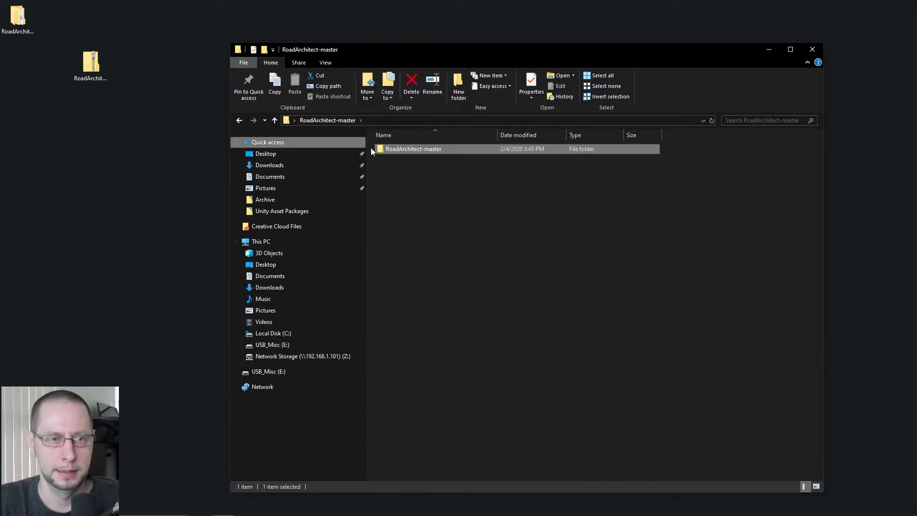
click(423, 150)
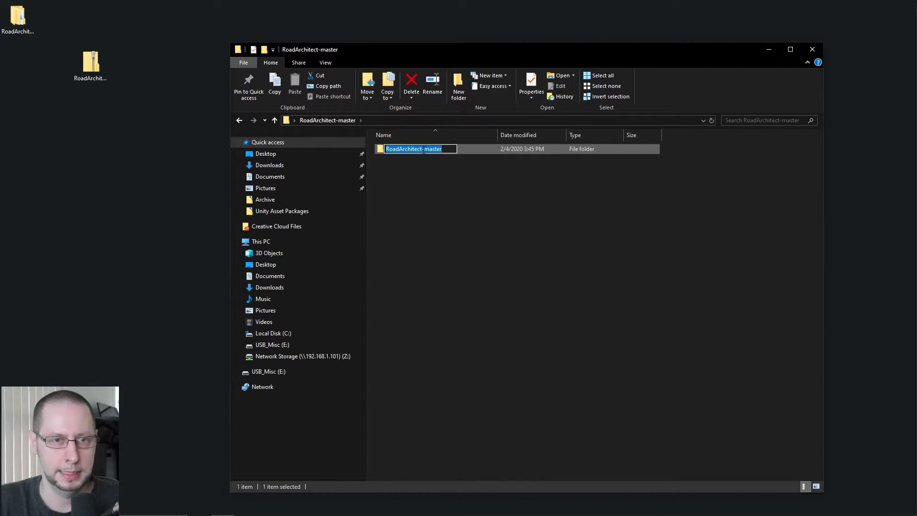
drag(422, 149, 460, 149)
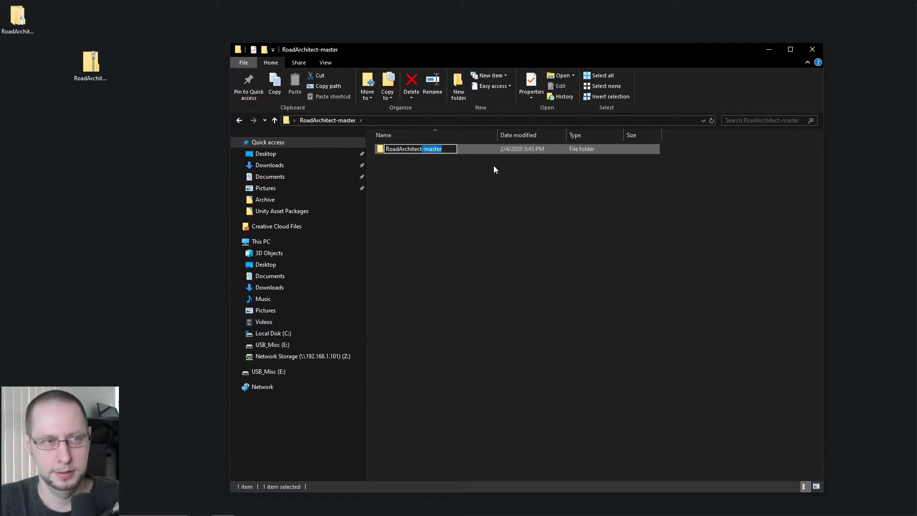
key(BackSpace)
Confirm the RoadArchitect name and move that folder onto the desktop, then refresh the desktop.
key(Return)
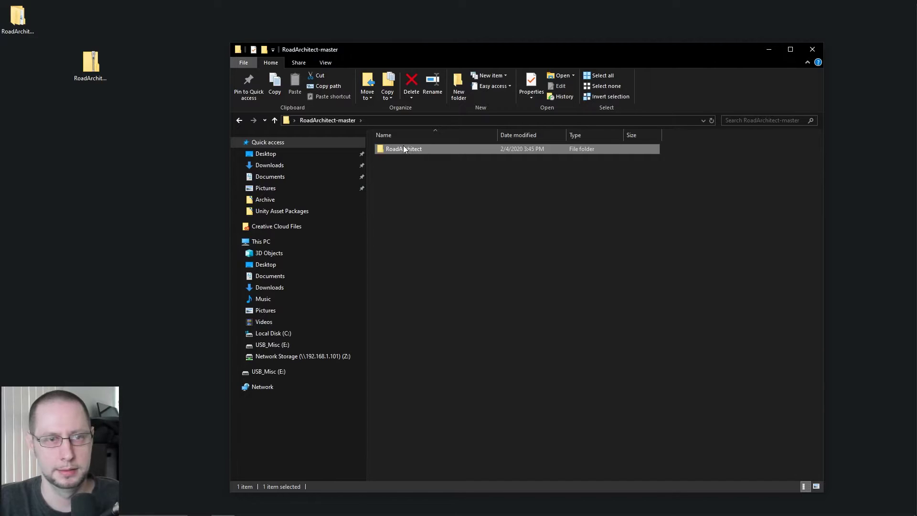
drag(394, 151, 154, 50)
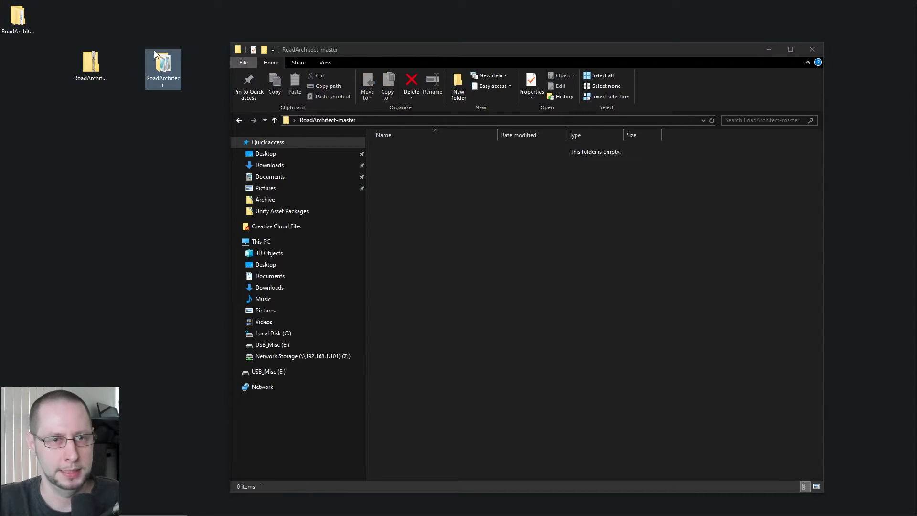
click(39, 26)
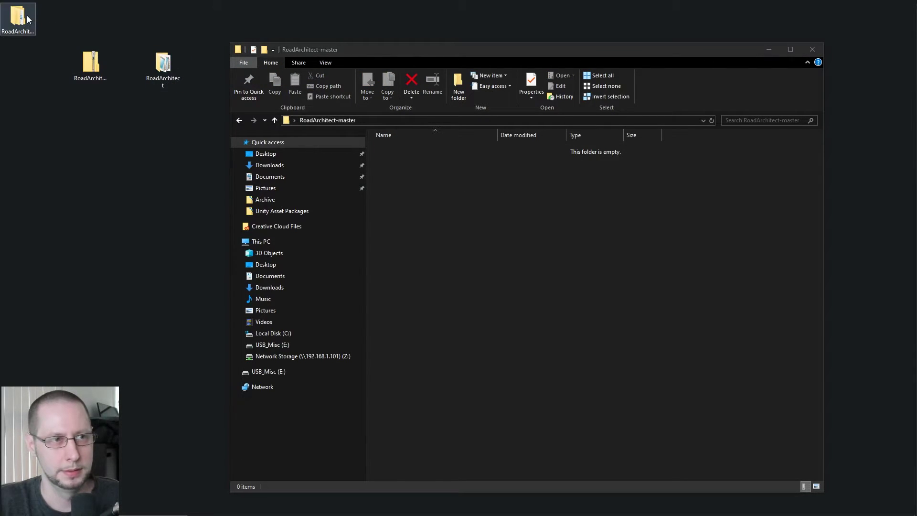
click(812, 49)
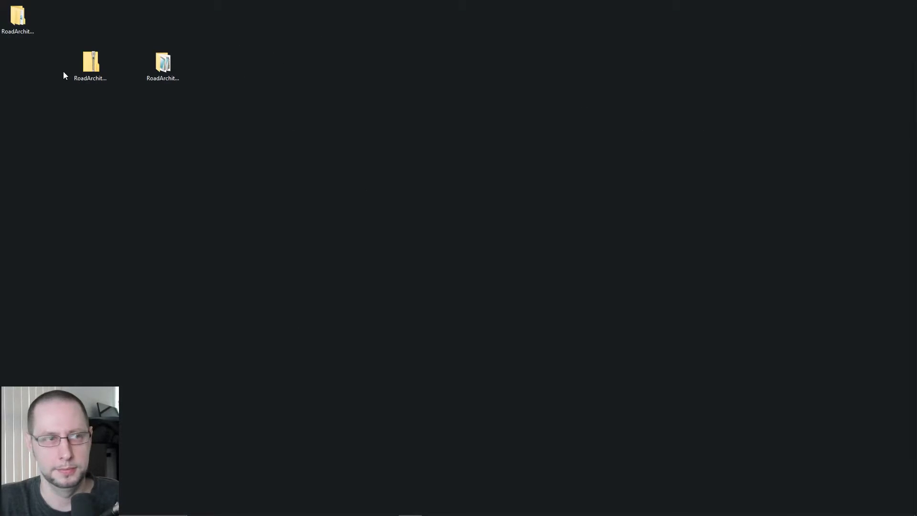
right_click(52, 14)
click(86, 43)
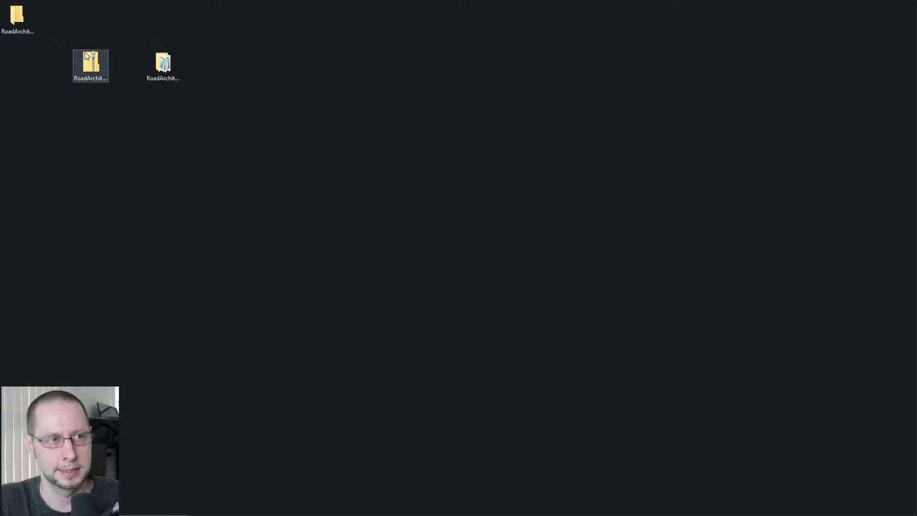
Check the leftover RoadArchitect-master folder is empty and delete it.
click(24, 21)
drag(25, 21, 165, 21)
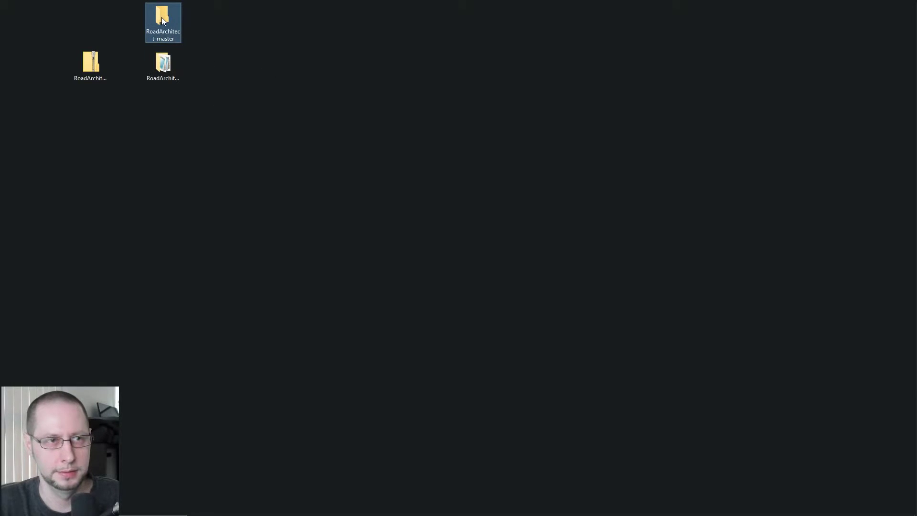
double_click(164, 20)
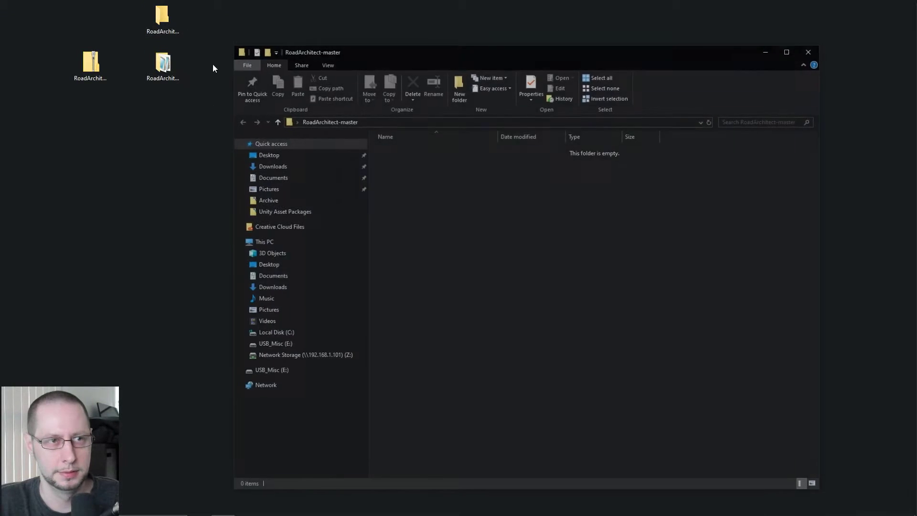
click(814, 50)
click(168, 24)
key(Delete)
Open the RoadArchitect folder on the desktop to verify its files.
click(178, 70)
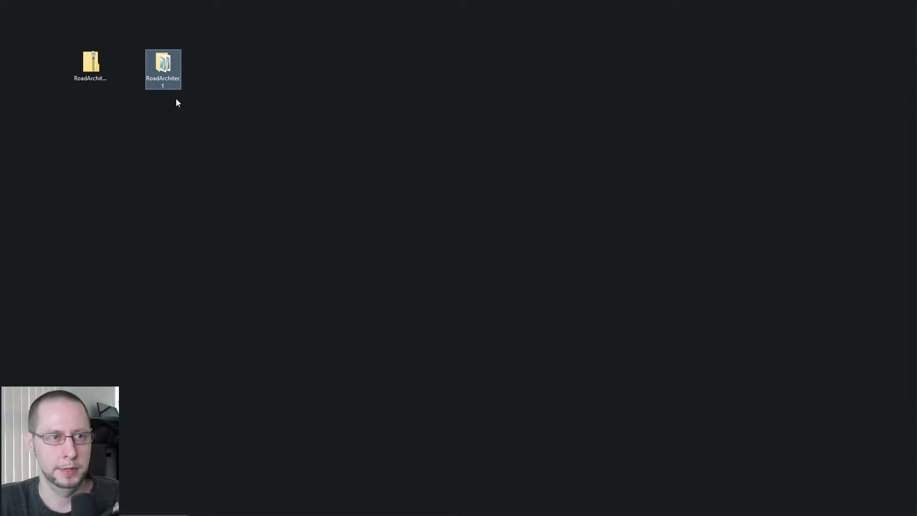
double_click(167, 68)
scroll(511, 201, down, 6)
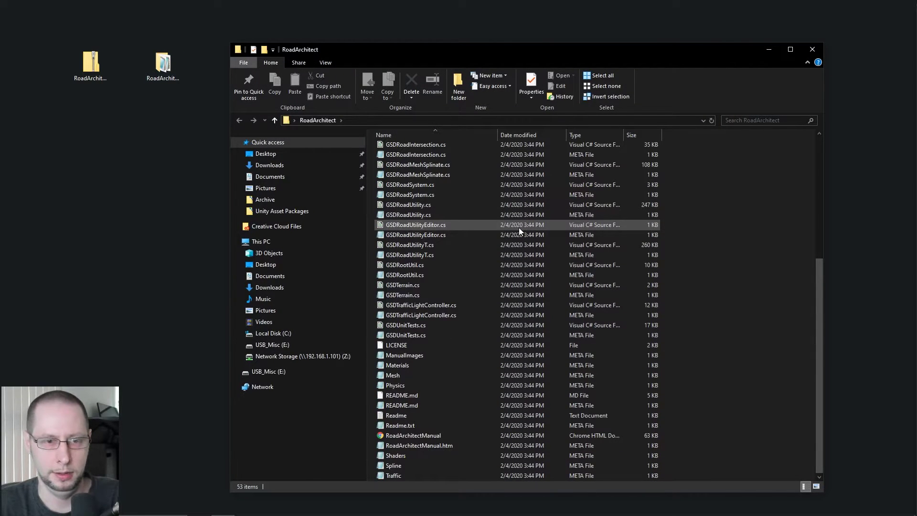
scroll(518, 227, up, 7)
click(811, 50)
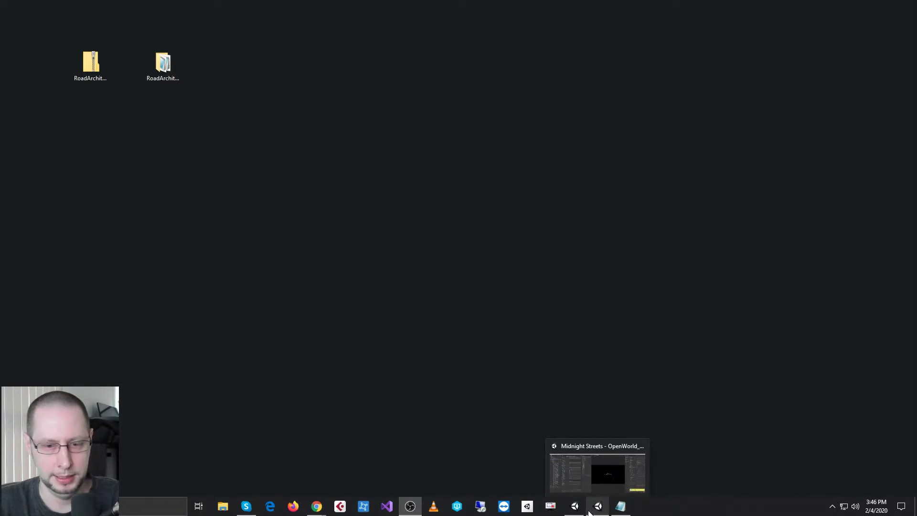
Open the Unity project's Assets folder in File Explorer via Show in Explorer.
click(598, 505)
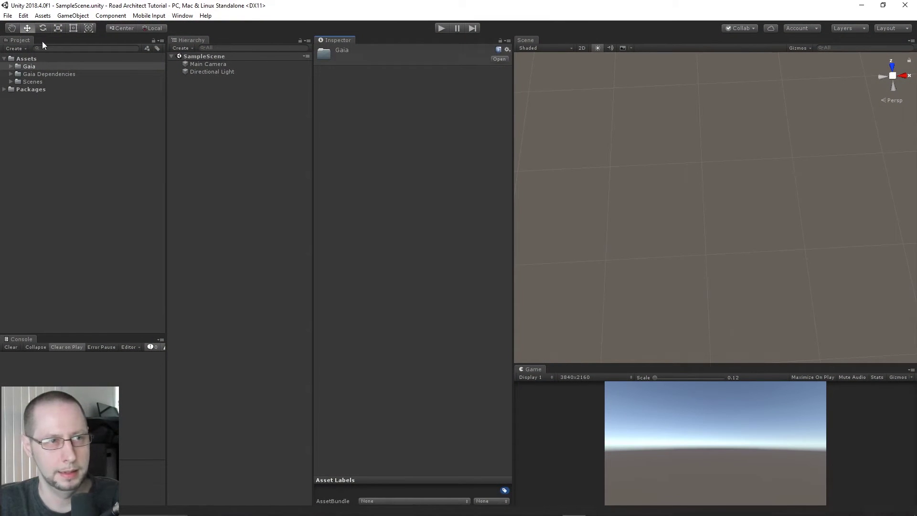
click(29, 59)
right_click(30, 60)
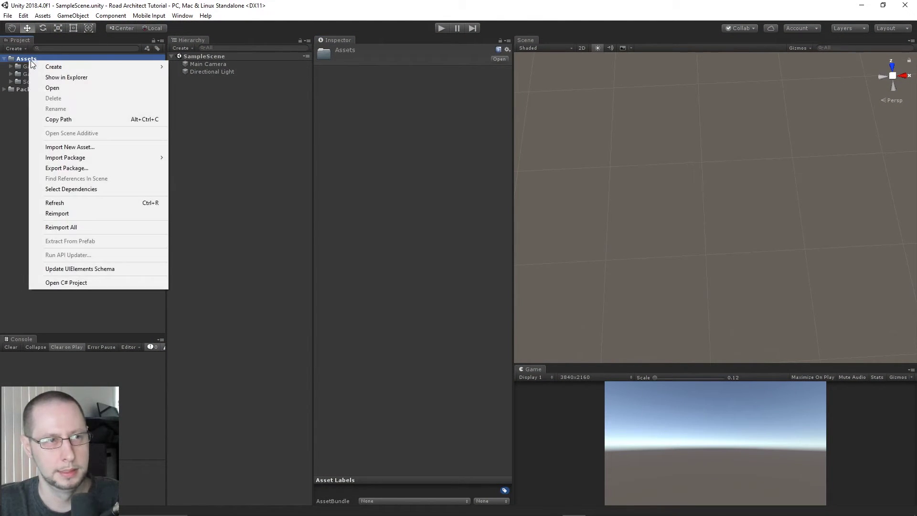
click(60, 78)
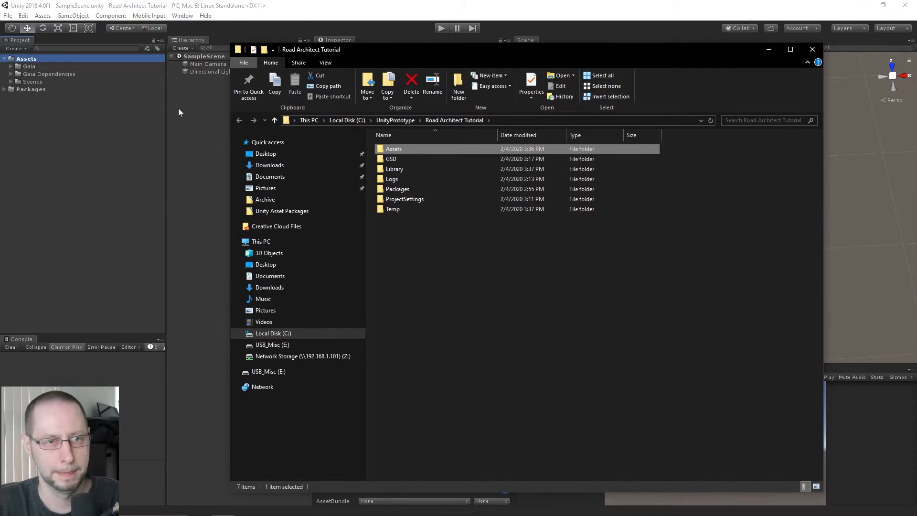
double_click(422, 150)
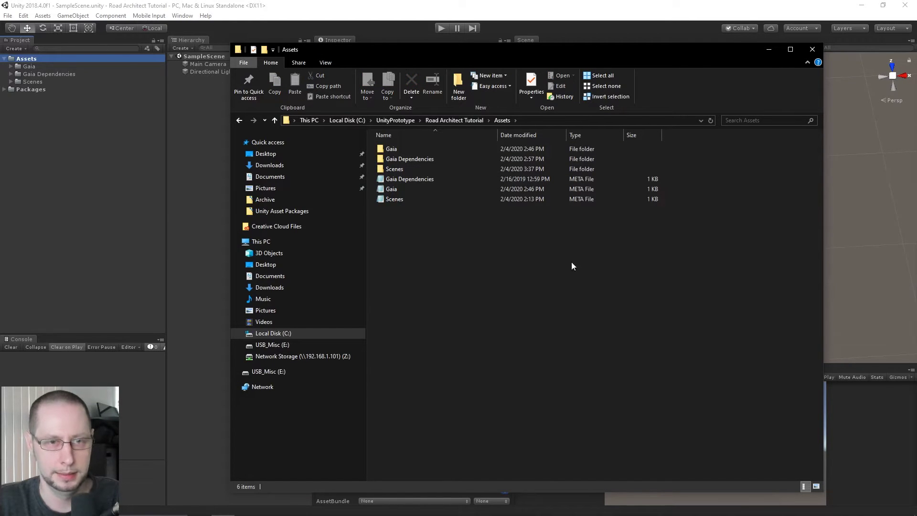
Move the RoadArchitect folder from the desktop into Assets and open it.
click(861, 5)
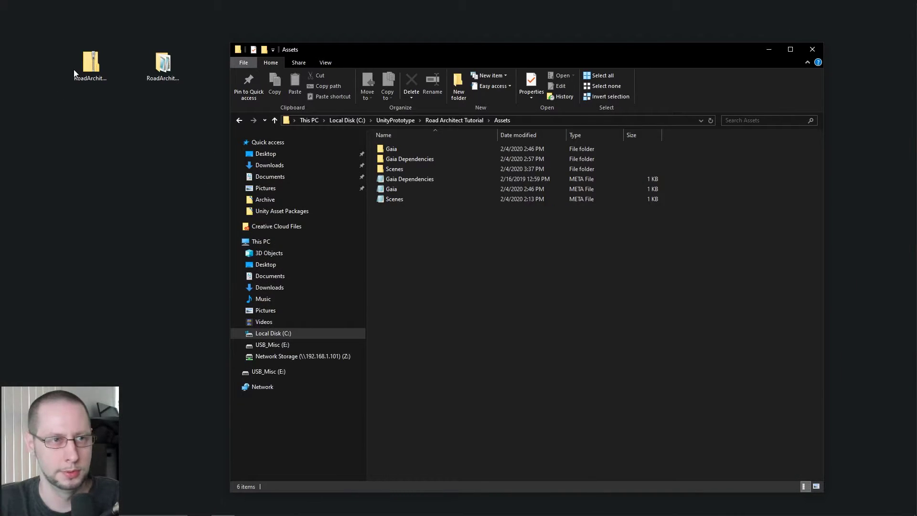
drag(160, 49, 479, 283)
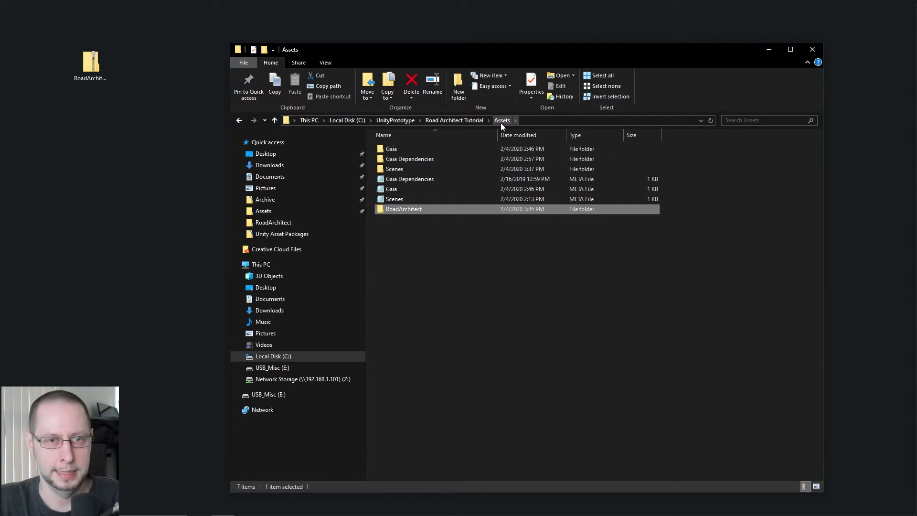
double_click(419, 209)
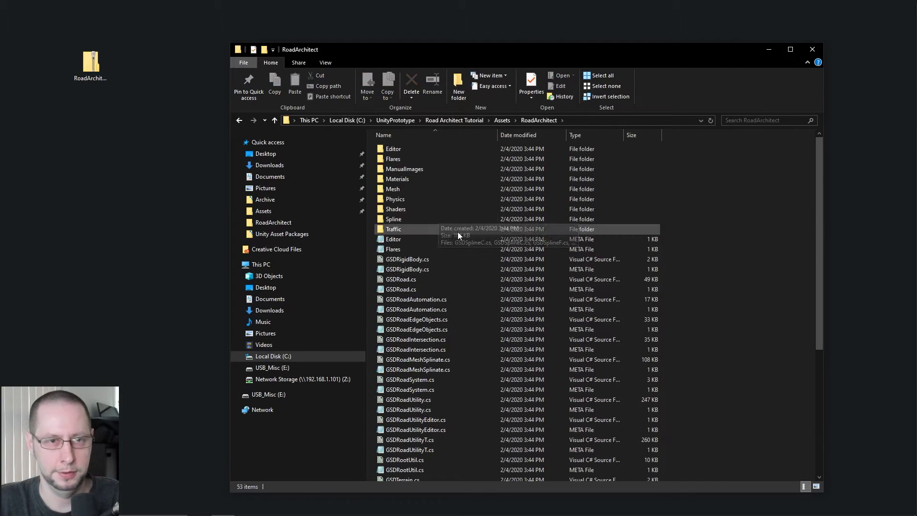
Back in Unity, expand RoadArchitect in the Project panel to check its contents, then expand Scenes.
click(811, 49)
mouse_move(483, 511)
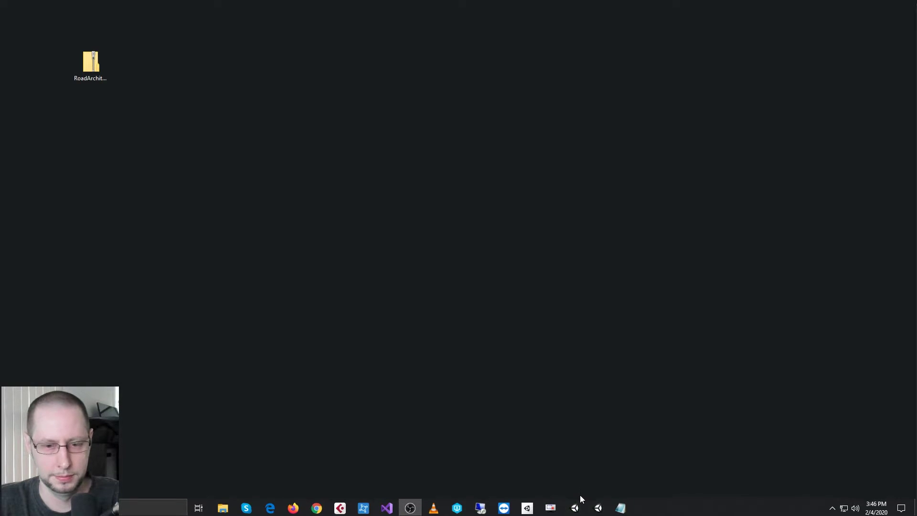
mouse_move(575, 508)
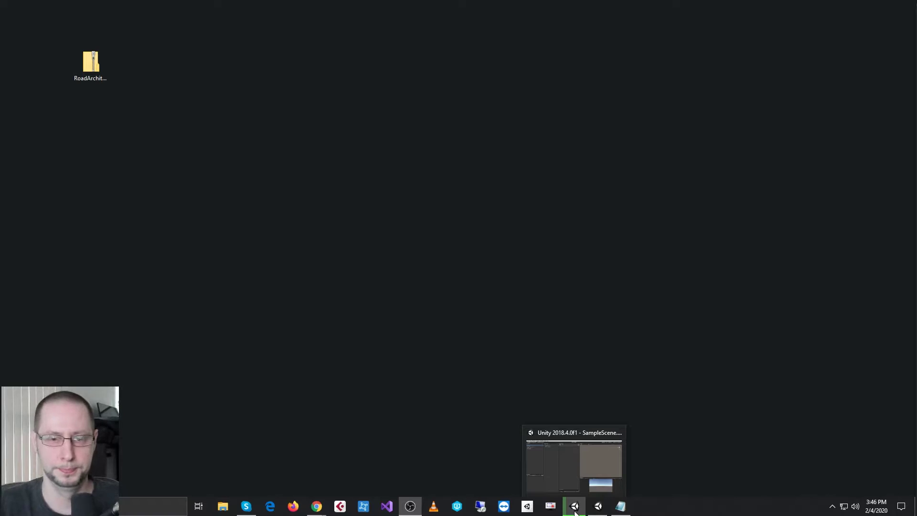
click(575, 510)
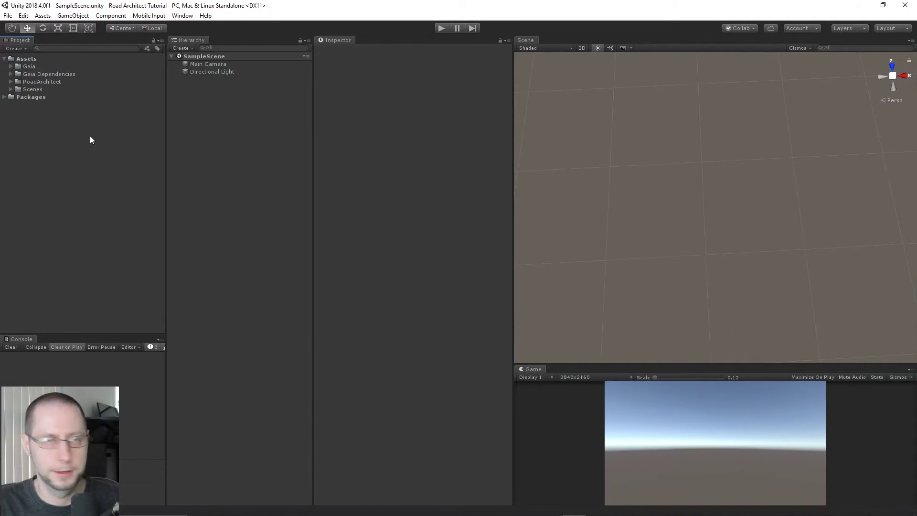
click(10, 82)
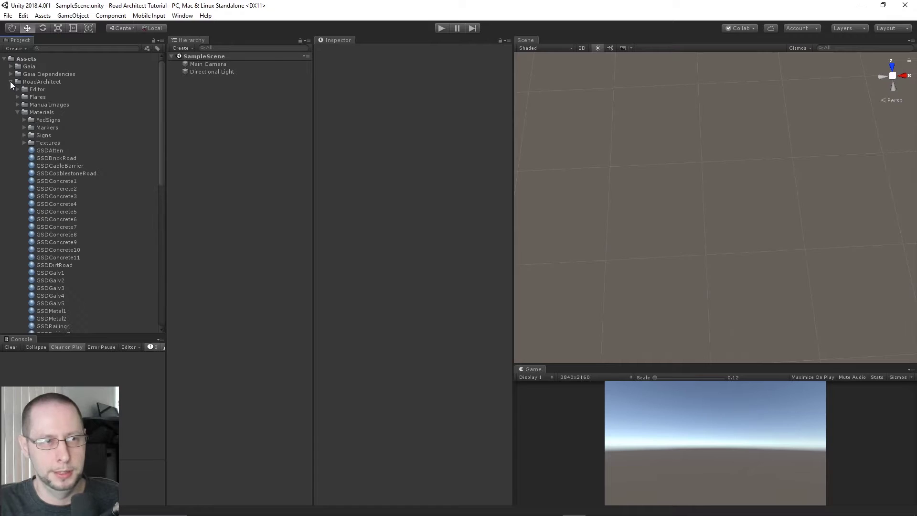
click(17, 111)
click(254, 122)
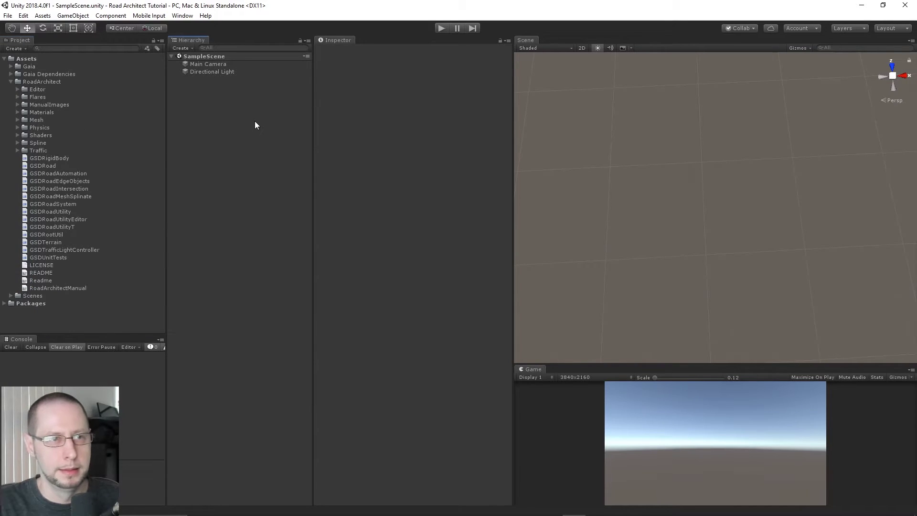
click(10, 82)
click(11, 90)
Open the Gaia Manager, dock it on the left, and run 1. Create Terrain & Show Stamper.
click(184, 16)
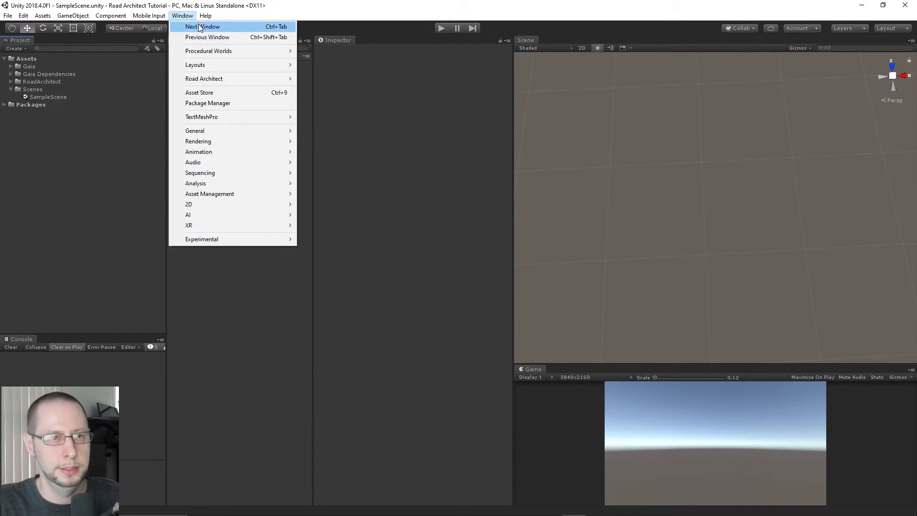
mouse_move(200, 50)
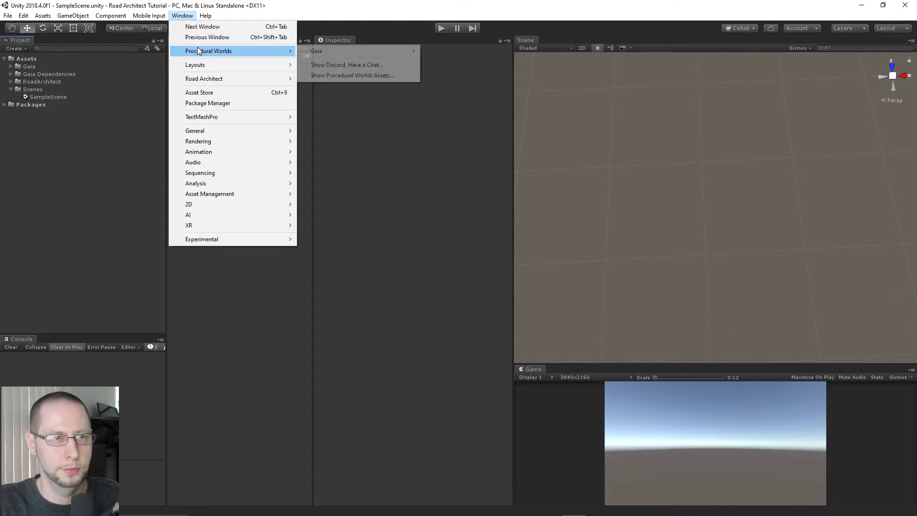
mouse_move(315, 52)
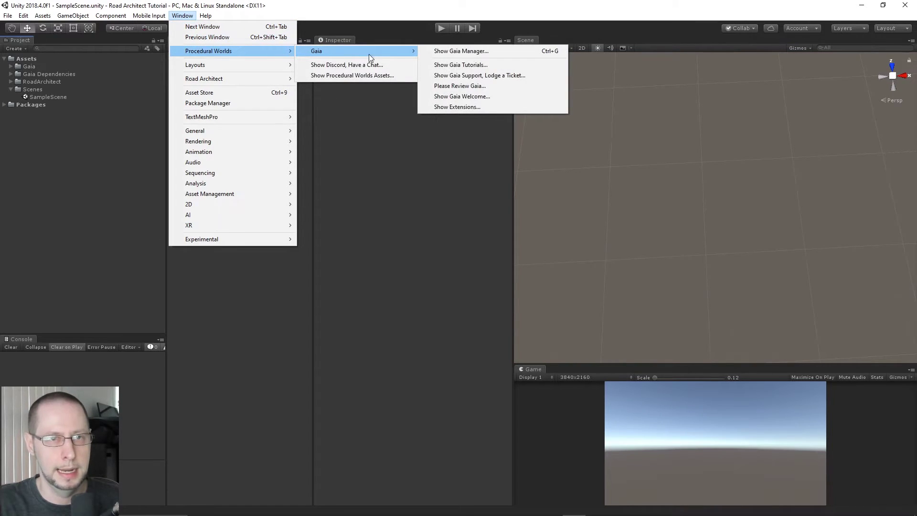
click(449, 50)
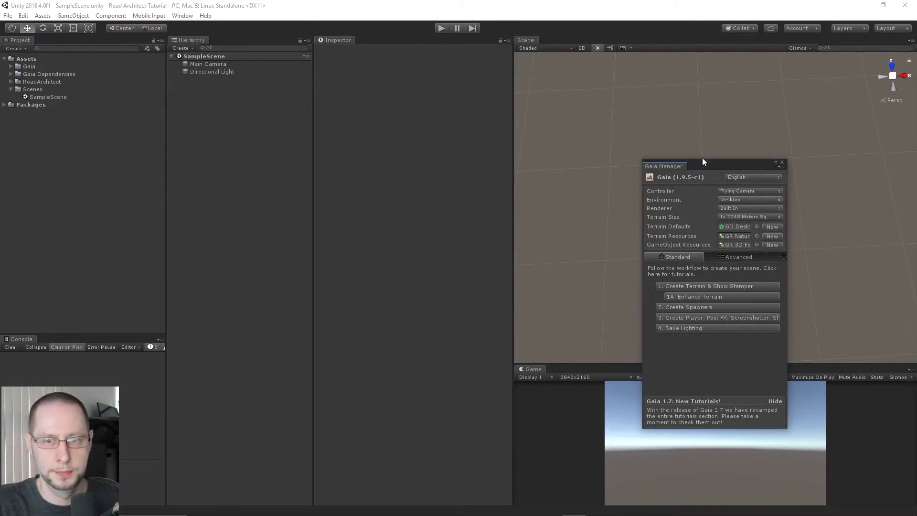
drag(731, 166, 107, 232)
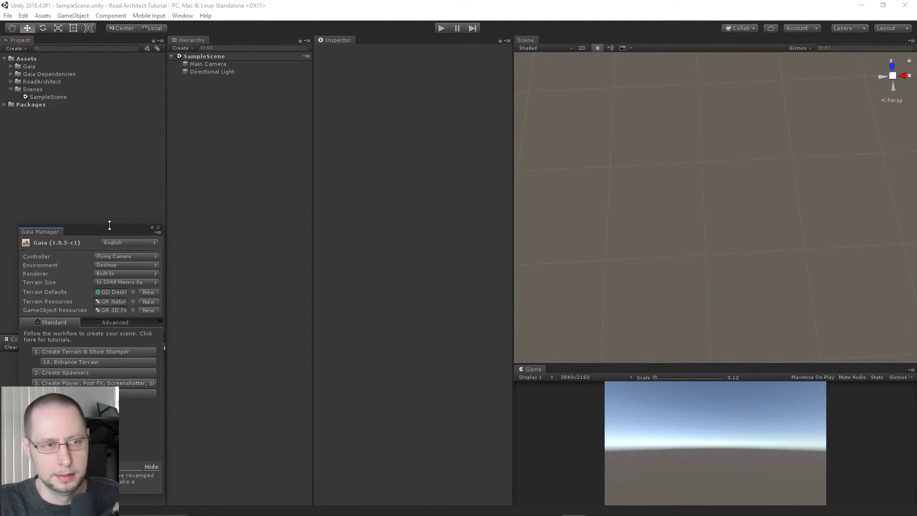
click(59, 354)
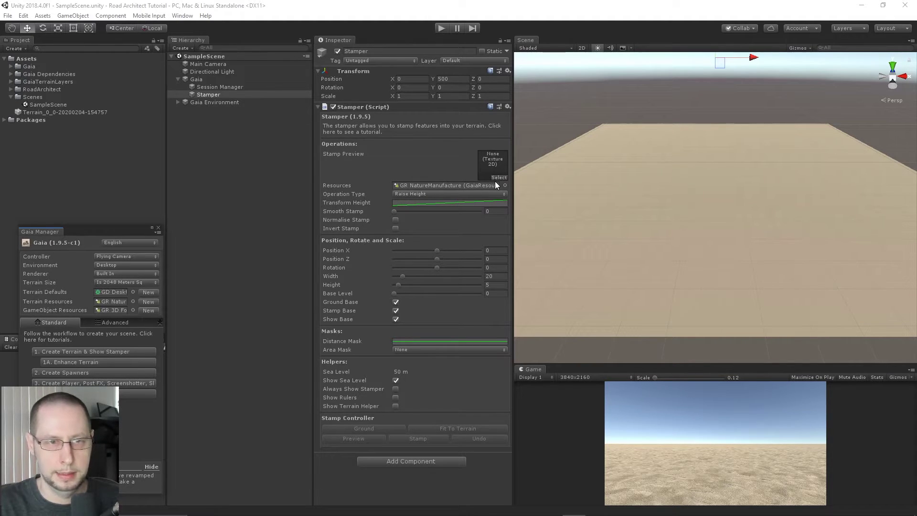
Choose Hills_0209 as the stamp preview heightmap in the texture picker.
click(330, 156)
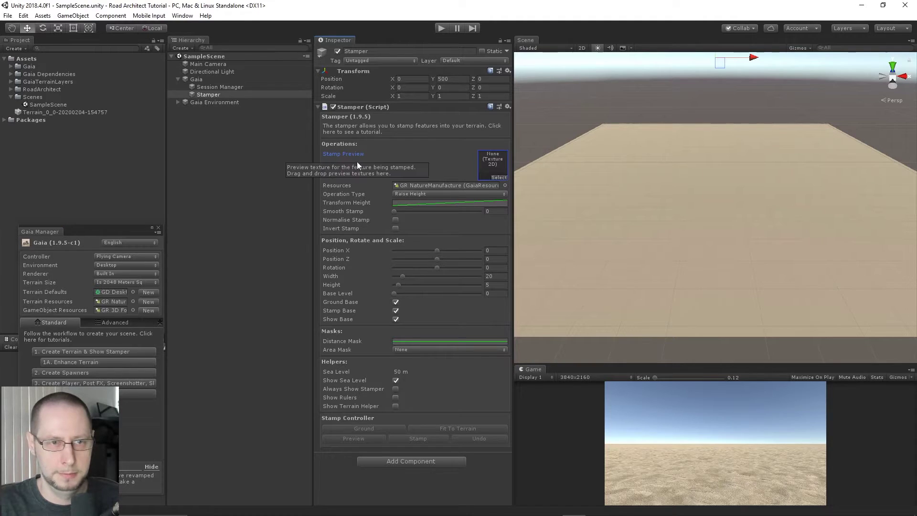
click(501, 179)
scroll(694, 267, down, 20)
scroll(700, 277, down, 20)
scroll(715, 298, down, 20)
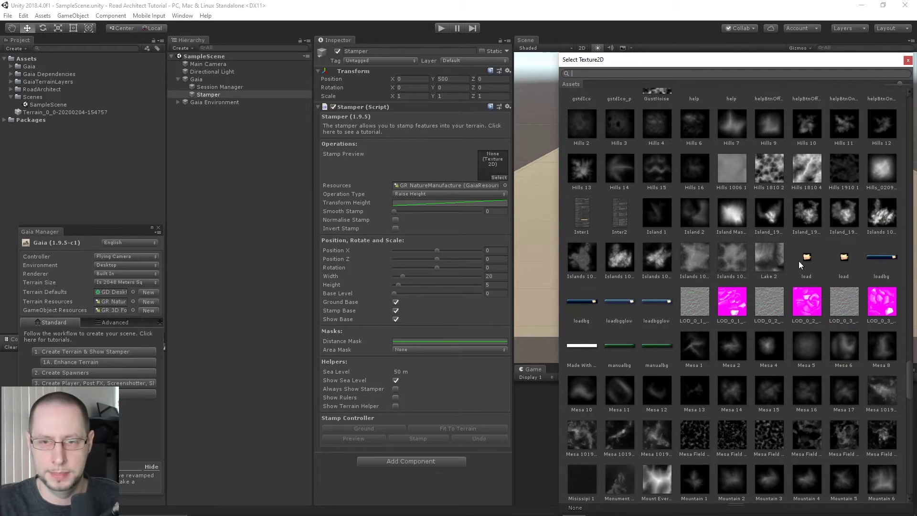
click(738, 168)
drag(745, 65, 342, 83)
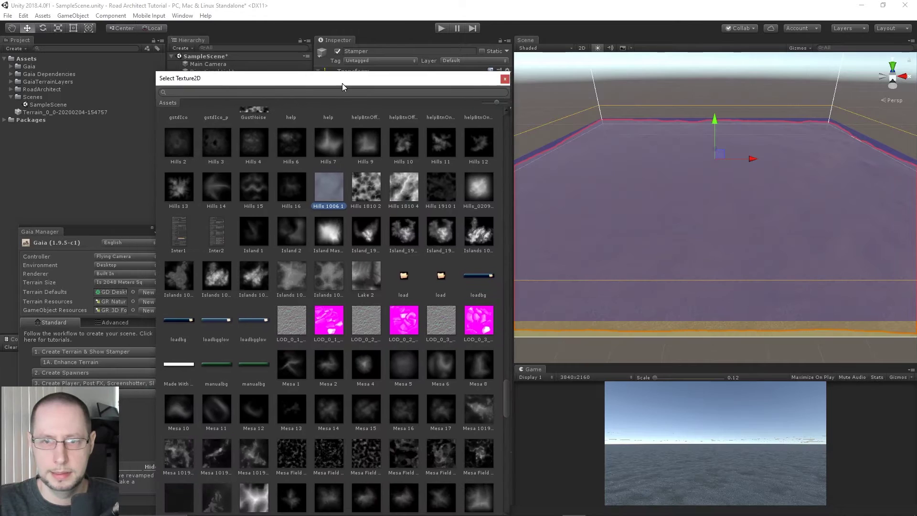
click(483, 191)
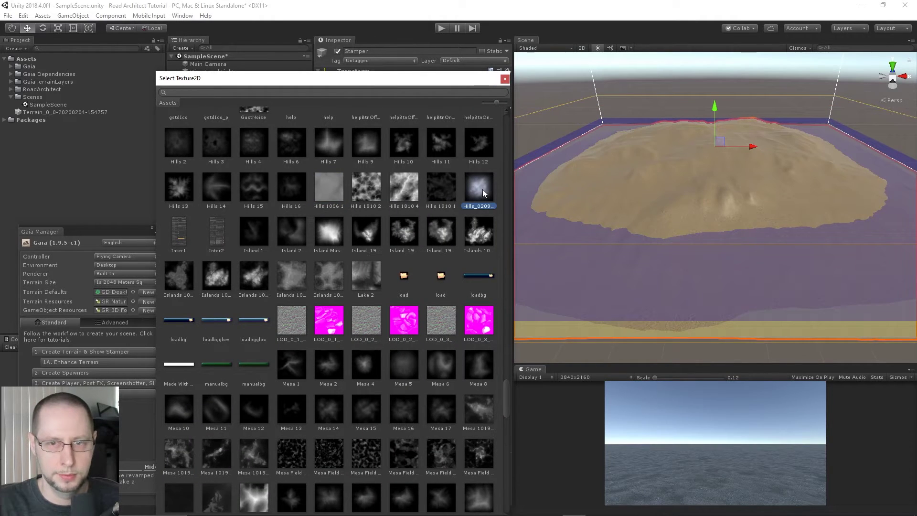
click(506, 79)
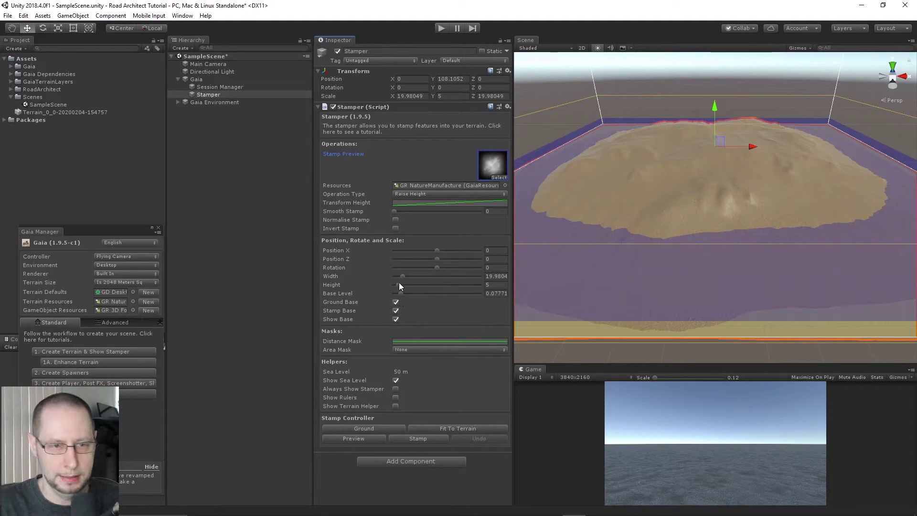
Lower the stamp height to 1.7, widen it to 36 and shift it to X 24.
mouse_move(399, 283)
mouse_down()
mouse_move(395, 293)
mouse_move(409, 276)
mouse_up()
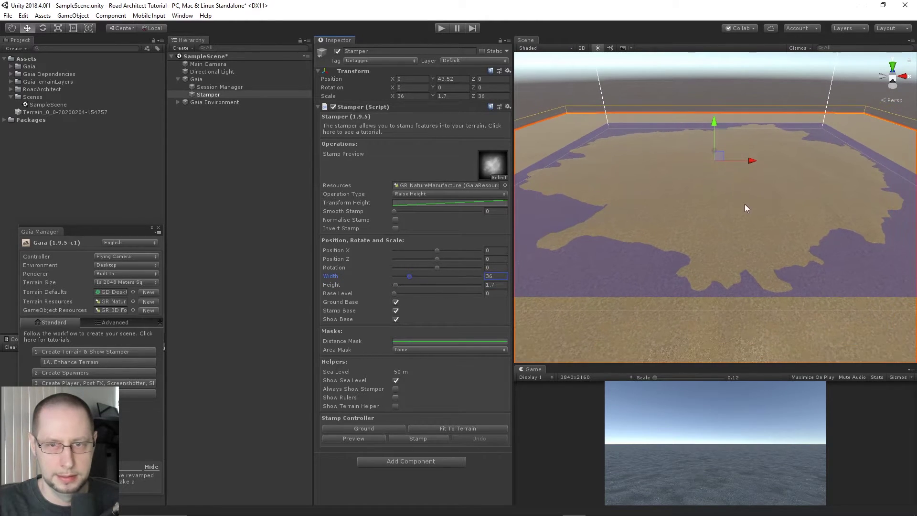
scroll(744, 206, down, 3)
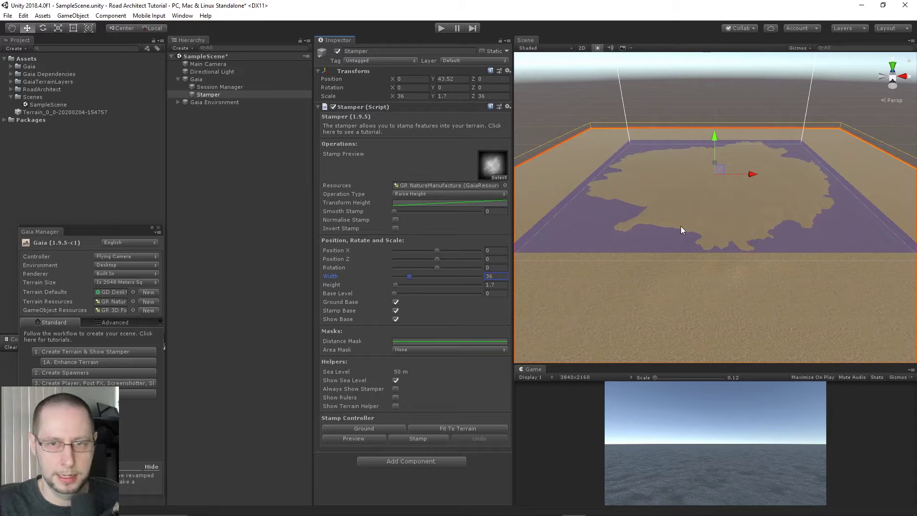
drag(753, 174, 751, 196)
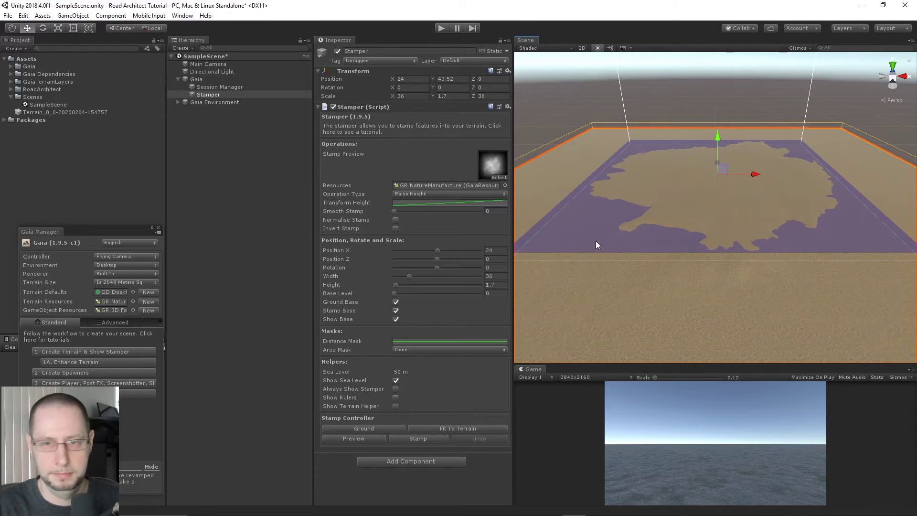
Close the stamp preview and select the Terrain under Gaia Environment to view it.
click(422, 439)
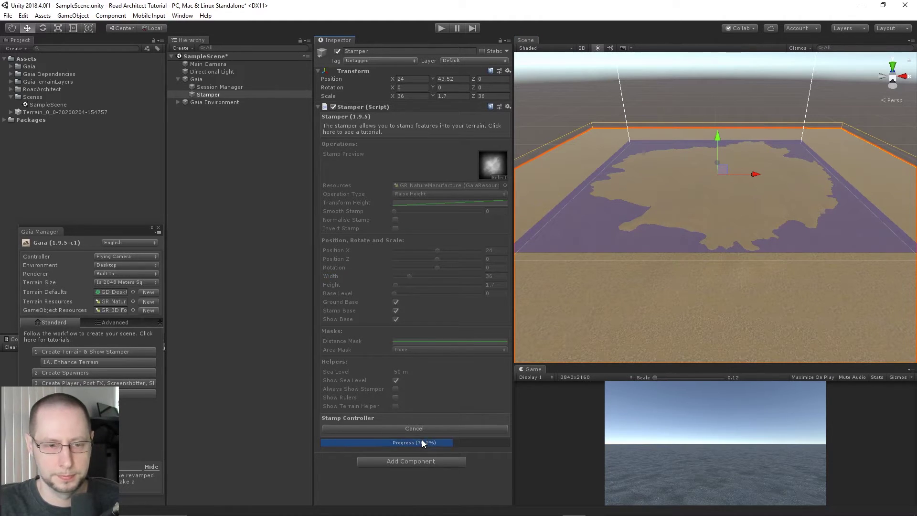
click(178, 102)
click(203, 110)
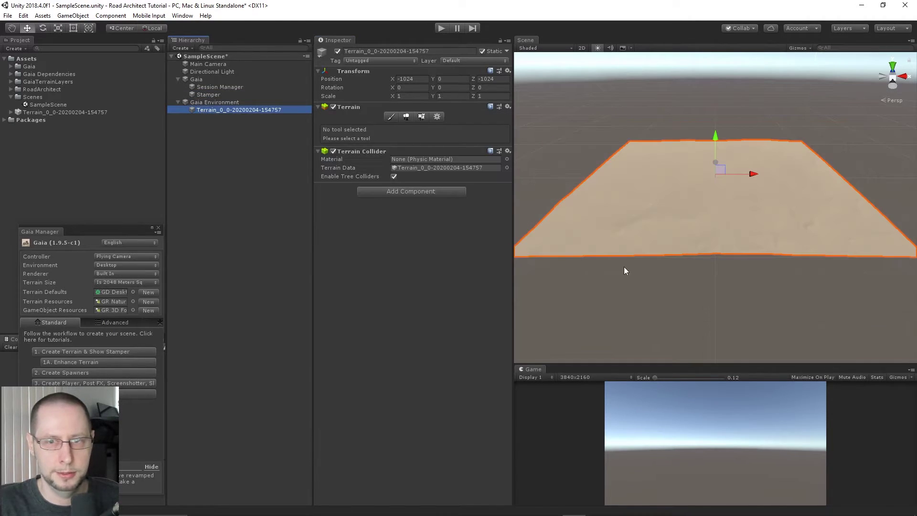
middle_drag(611, 269, 807, 249)
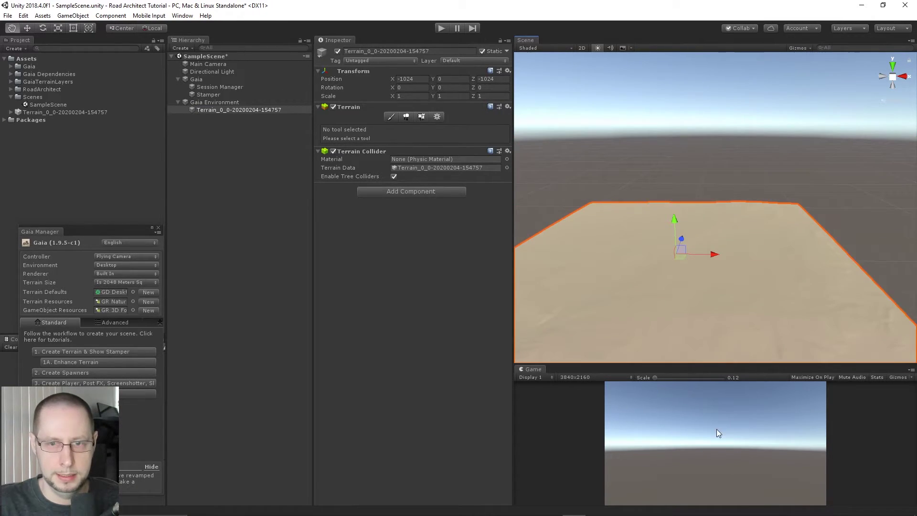
right_drag(732, 130, 815, 202)
right_drag(826, 154, 786, 168)
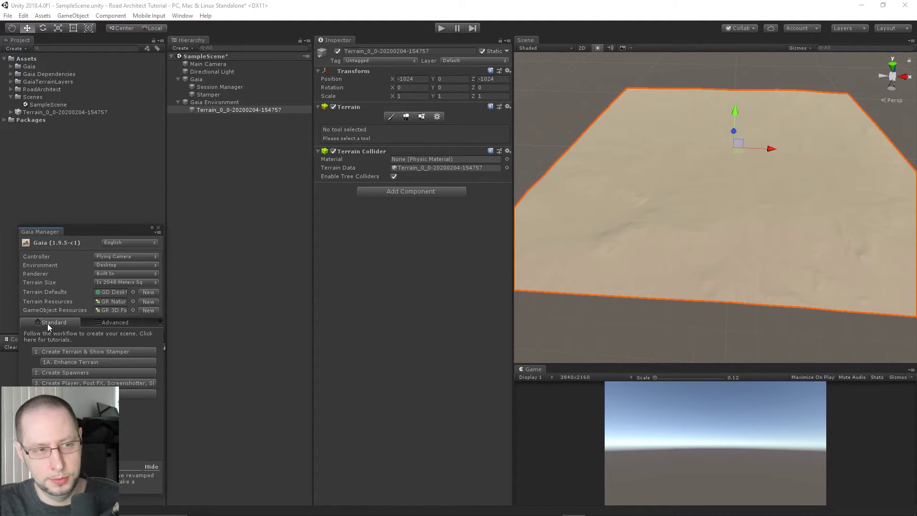
Create the Gaia spawners and paint grass and rock textures with the Coverage Texture Spawner.
click(56, 372)
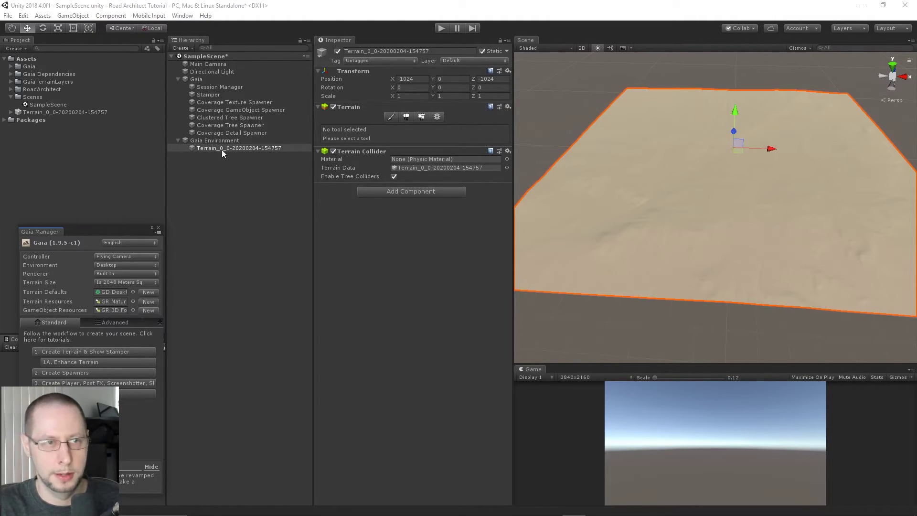
click(238, 104)
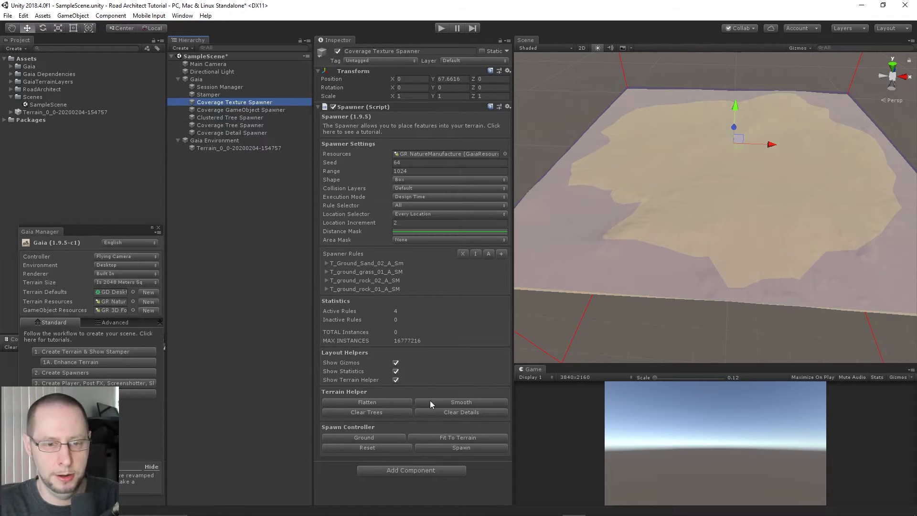
click(451, 448)
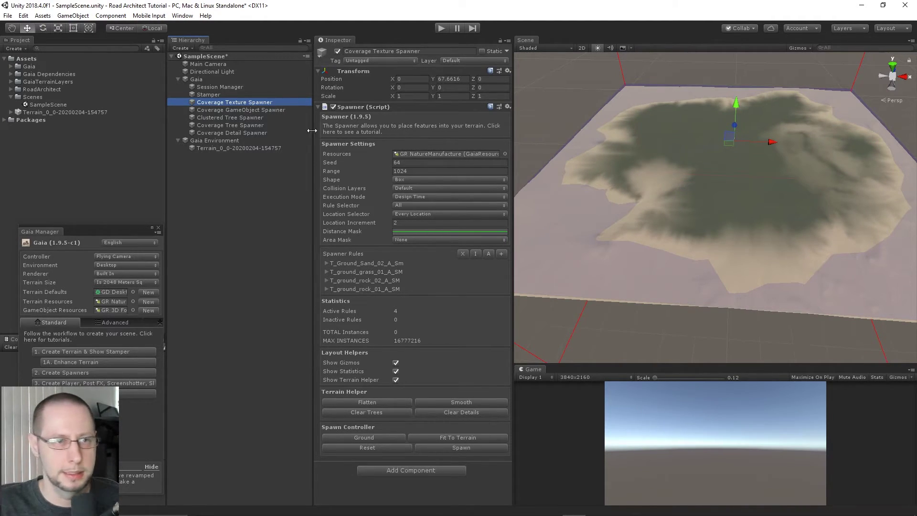
Spawn clustered and coverage trees, then grass and flowers with the Coverage Detail Spawner.
click(255, 118)
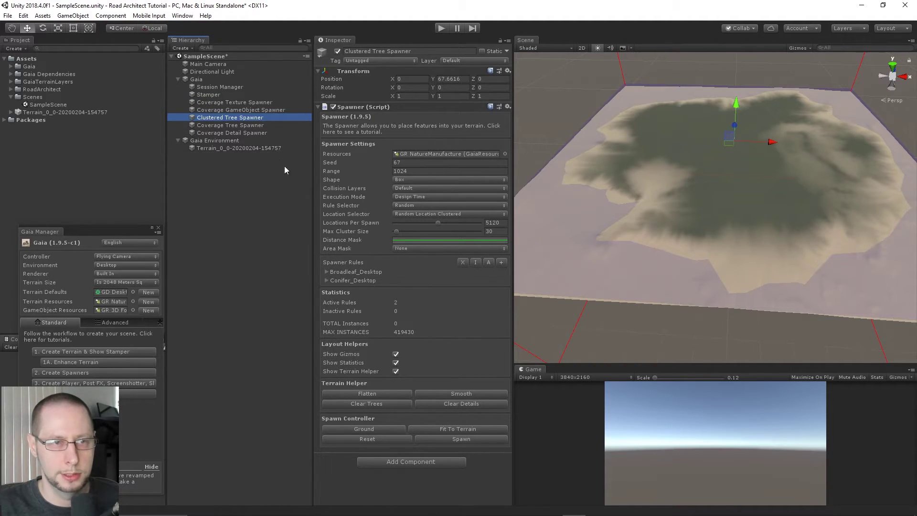
click(459, 438)
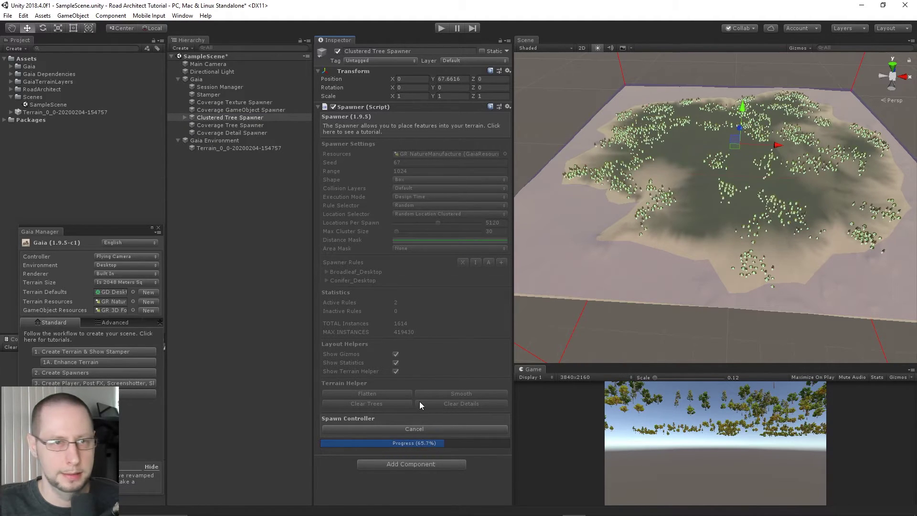
click(251, 125)
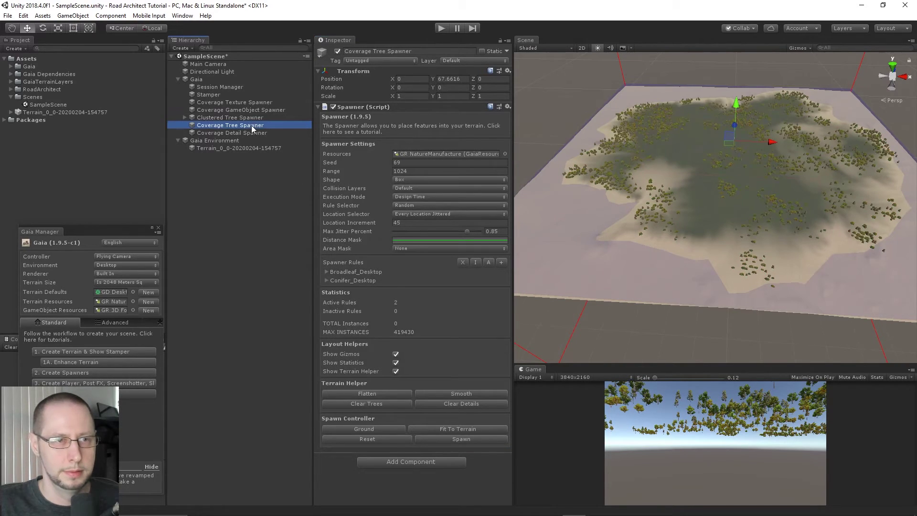
click(461, 439)
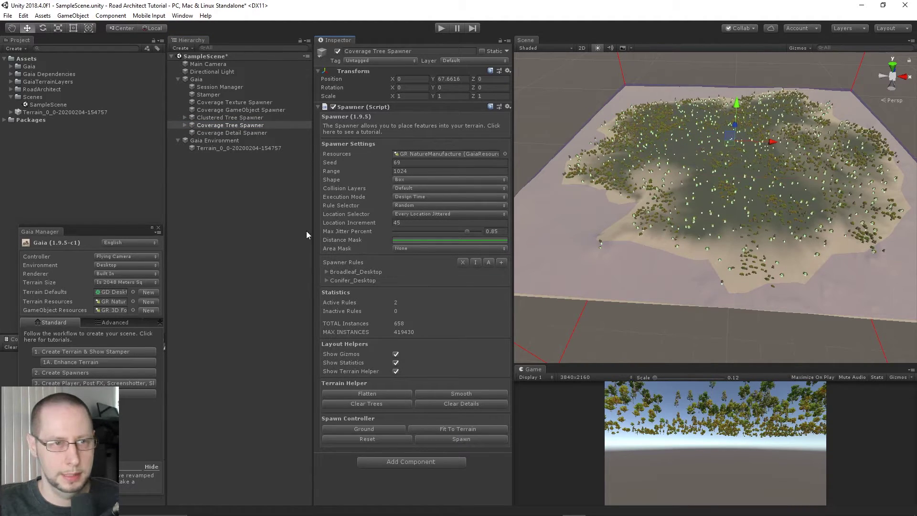
click(260, 133)
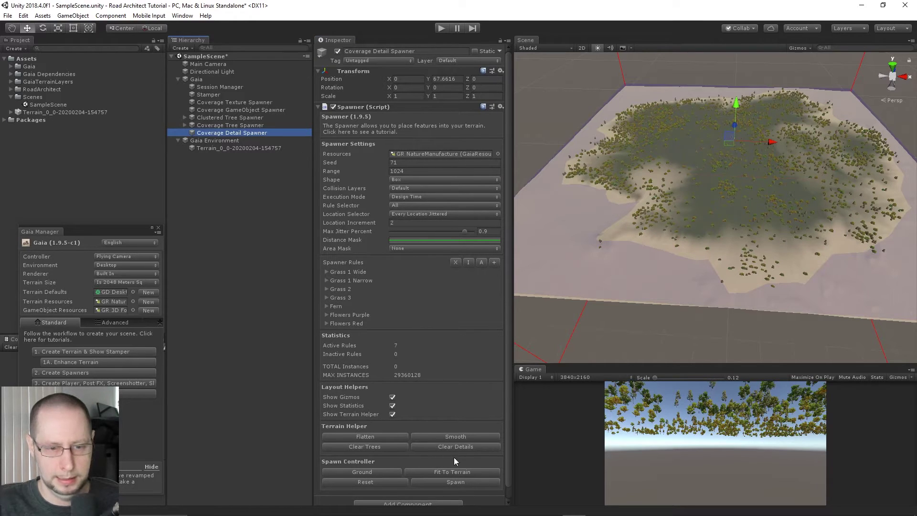
click(463, 483)
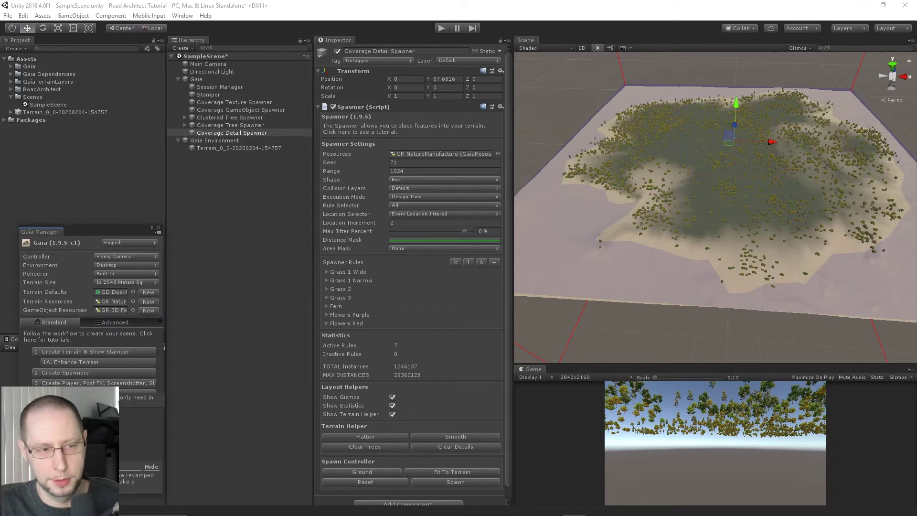
Add Ambient Skies sky, post FX, water and player, then view the forested terrain.
click(96, 383)
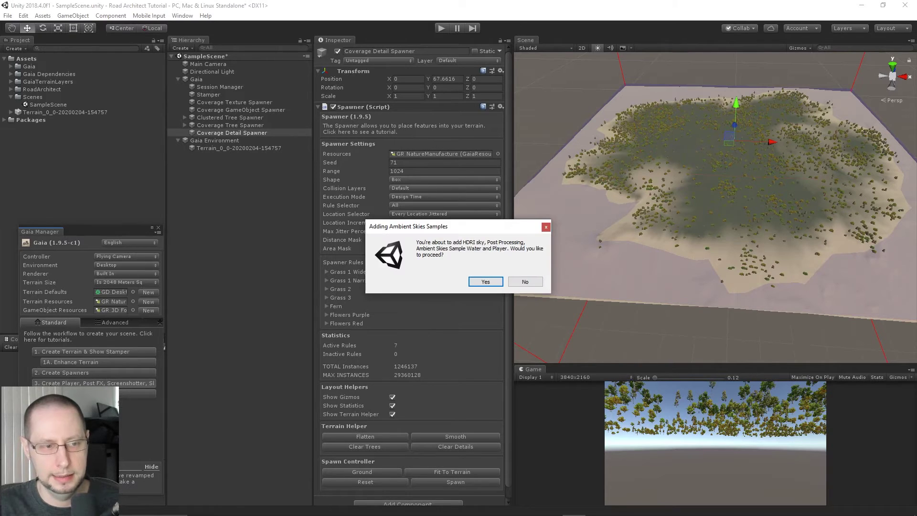
click(482, 284)
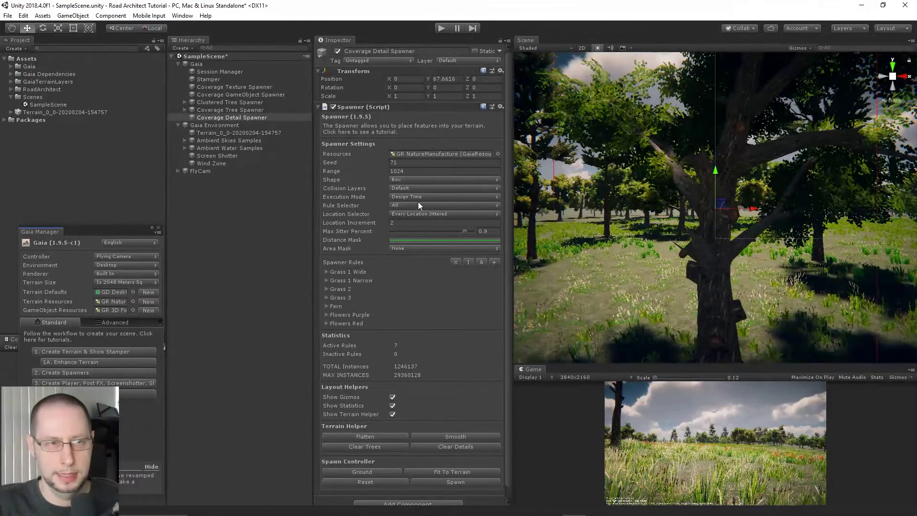
key(f)
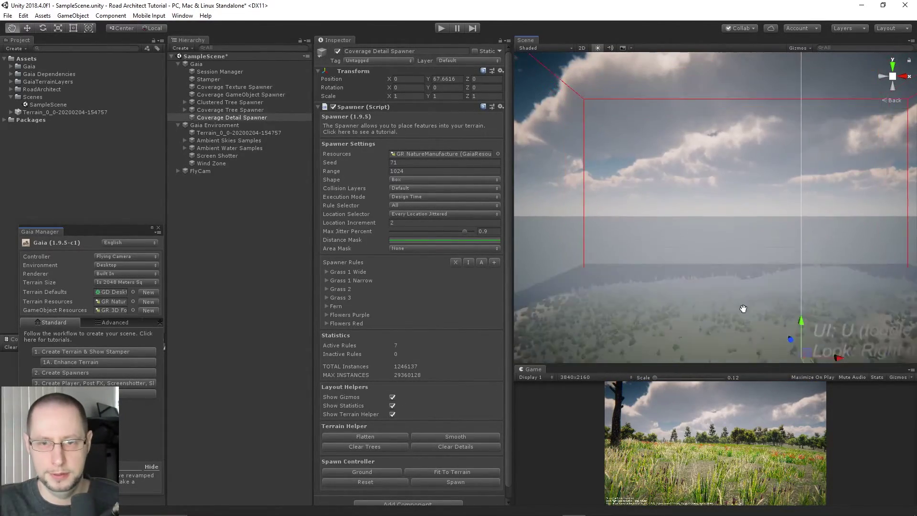
right_drag(678, 200, 702, 306)
click(177, 64)
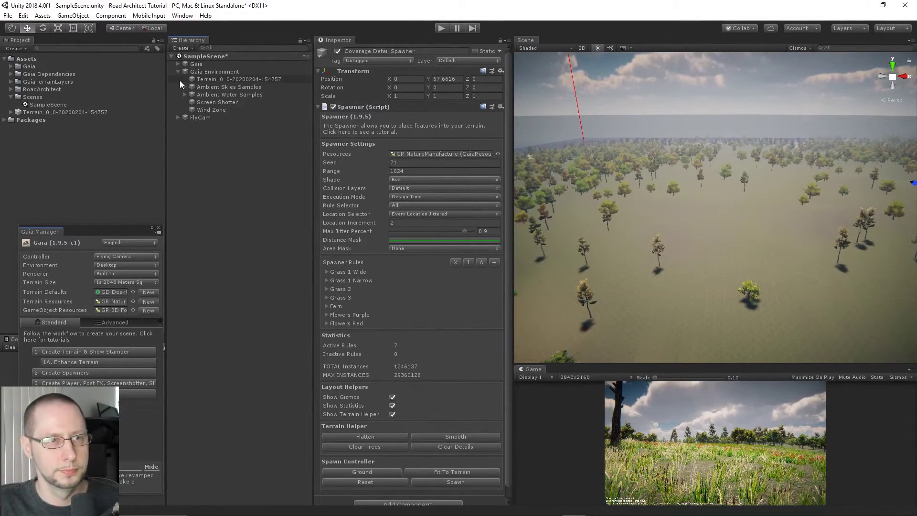
click(178, 71)
click(228, 118)
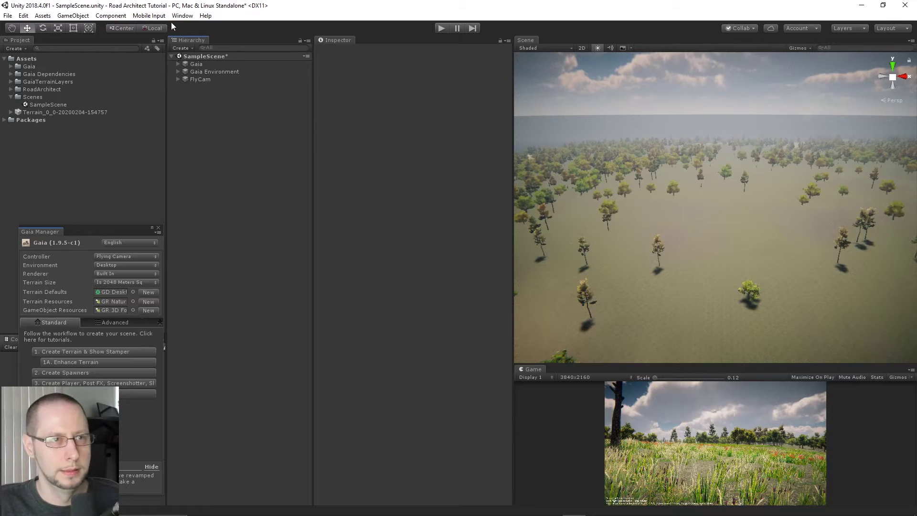
Create a Road Architect road system with Road1 and save the scene.
click(184, 18)
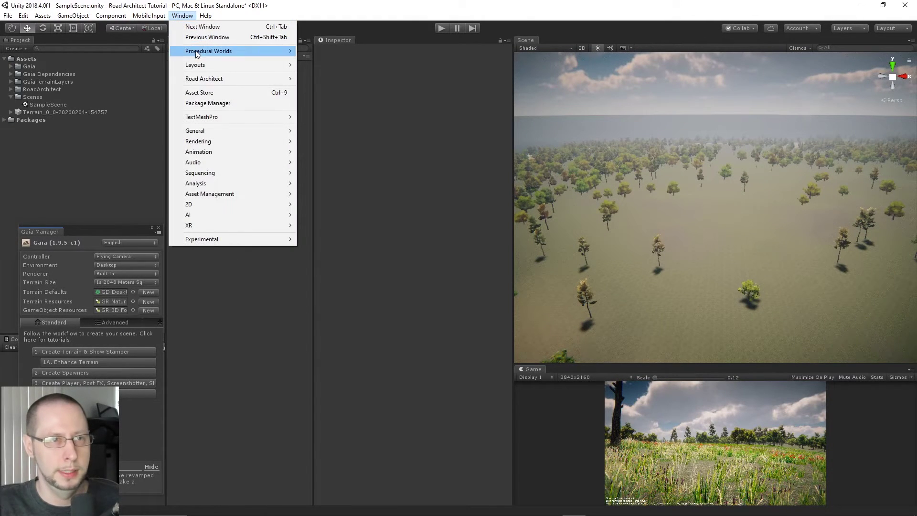
mouse_move(208, 79)
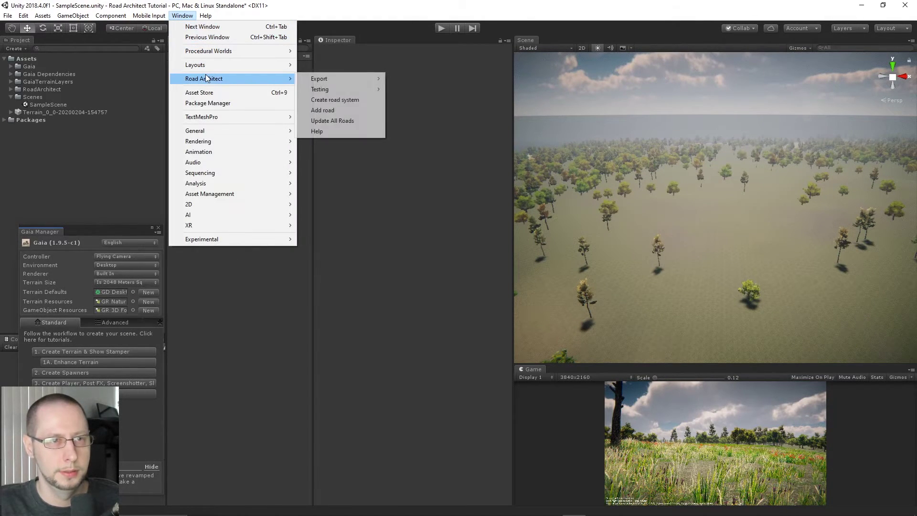
click(336, 100)
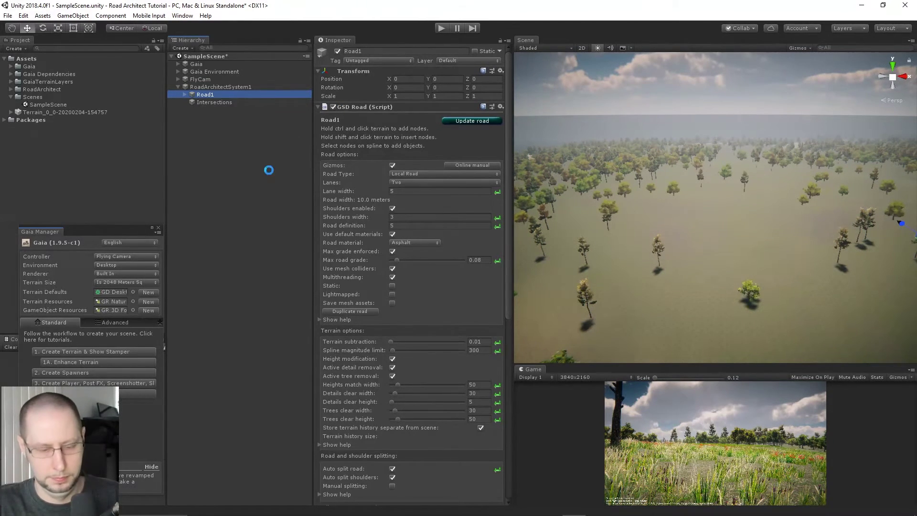
key(ctrl+s)
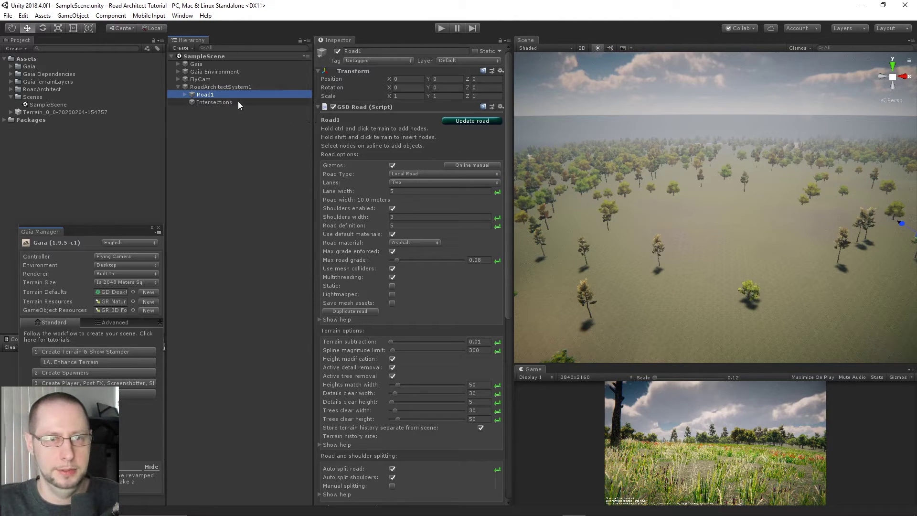
Inspect the RoadArchitectSystem1, Road1 and Intersections settings in the Inspector.
click(212, 88)
click(201, 95)
click(207, 101)
click(204, 94)
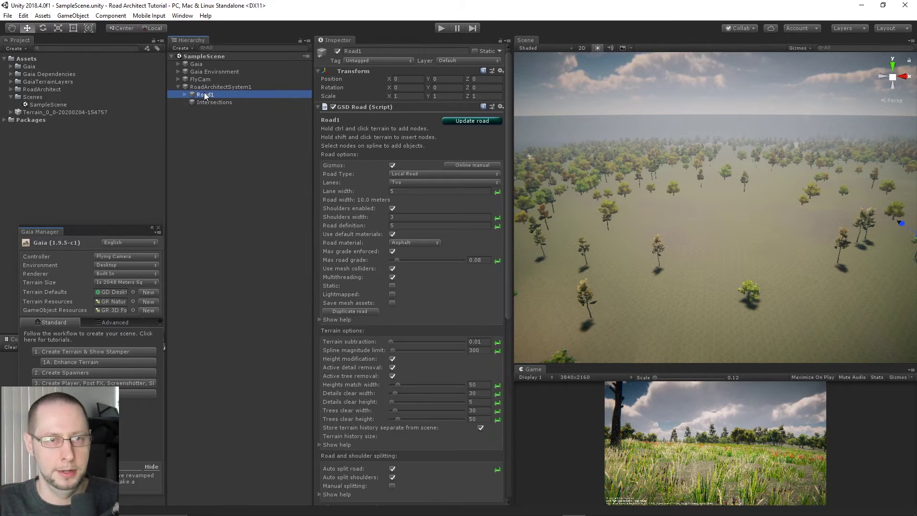
click(213, 87)
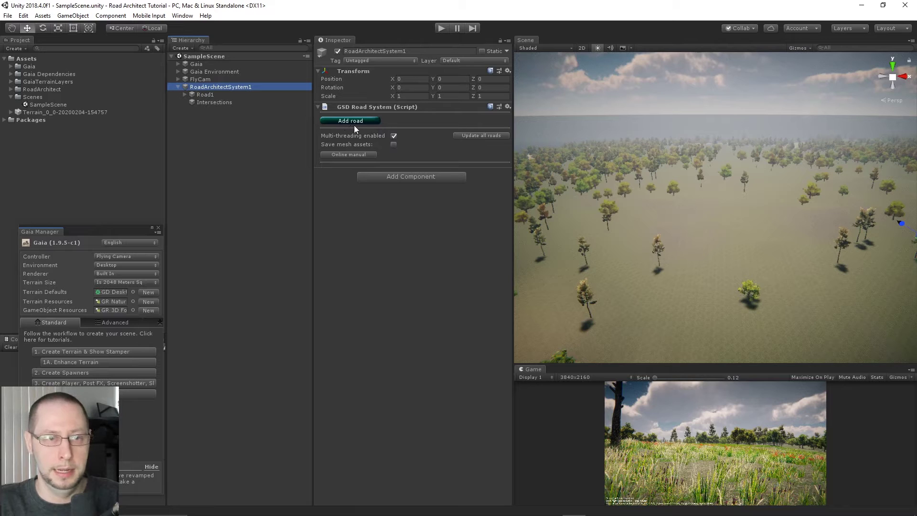
click(209, 95)
scroll(474, 218, down, 10)
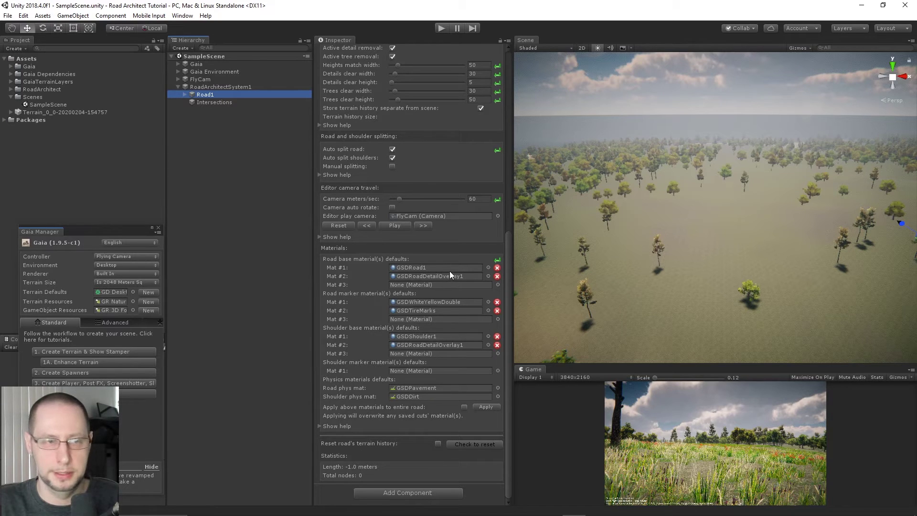
right_drag(836, 236, 685, 179)
click(201, 86)
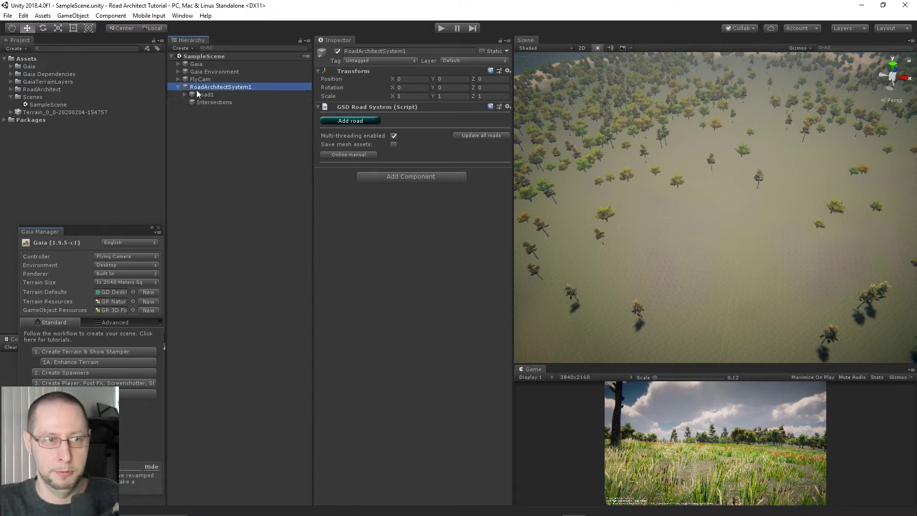
click(217, 96)
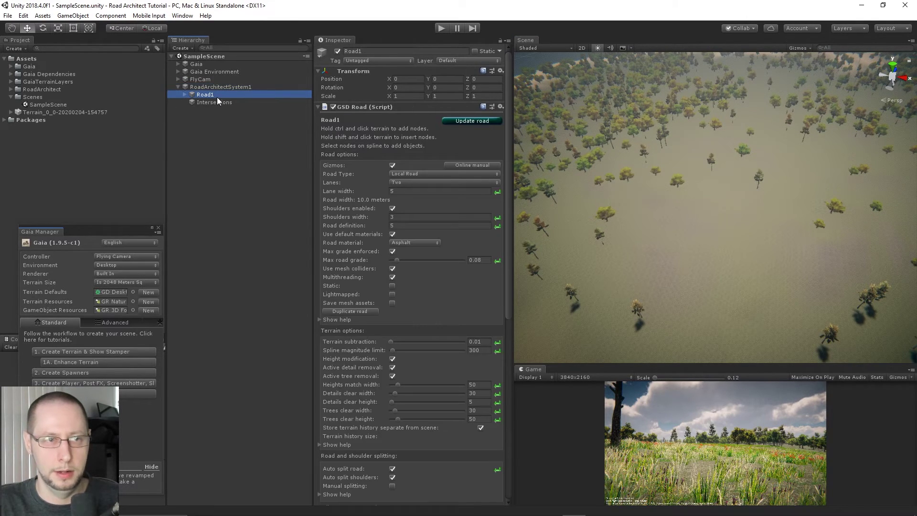
click(207, 89)
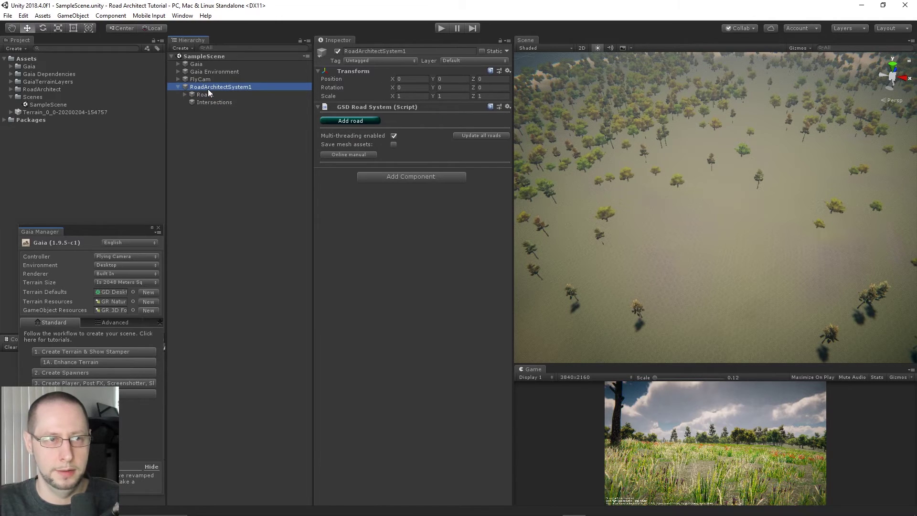
Add a Road2, undo it, and select Road1 to show its road settings.
click(344, 121)
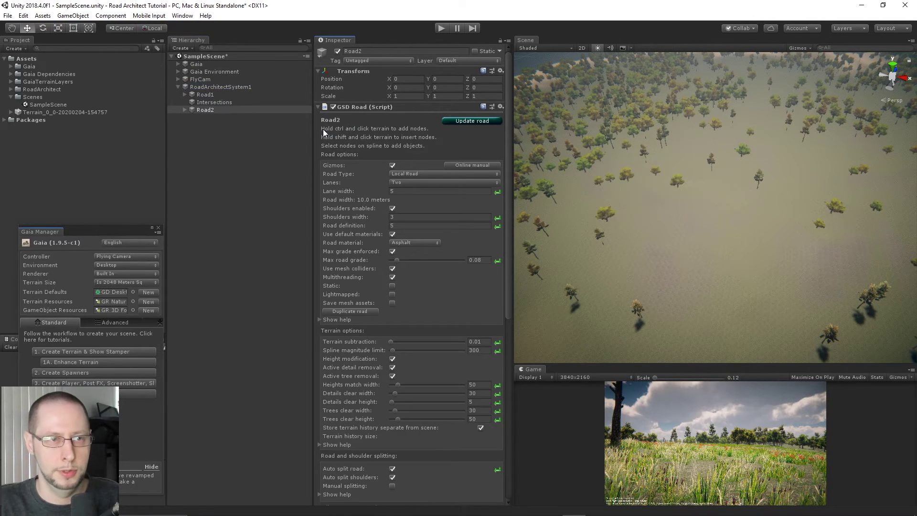
key(ctrl+z)
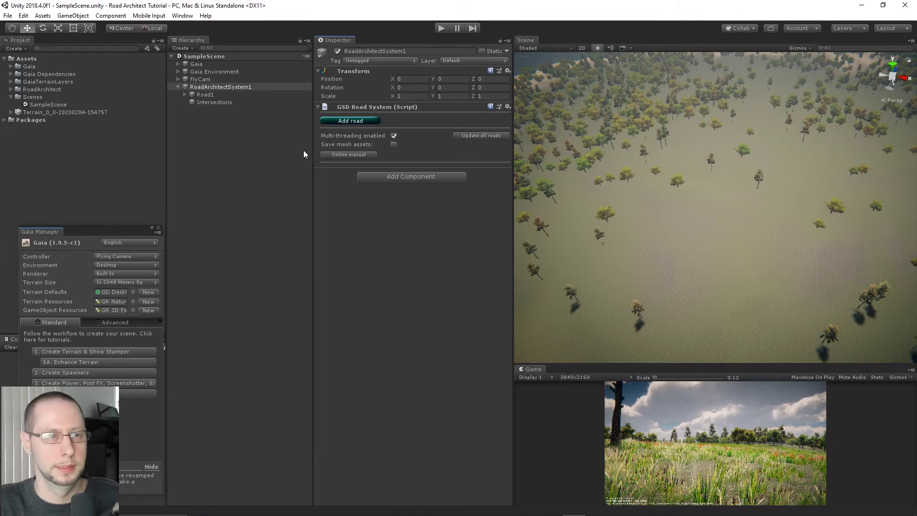
click(210, 96)
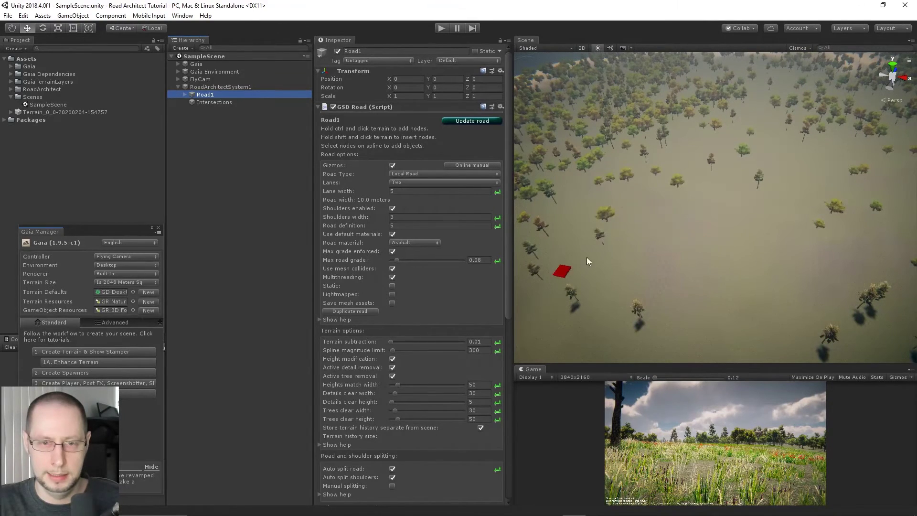
Place three Road1 nodes across the terrain and look along the generated two-lane road.
ctrl+click(581, 268)
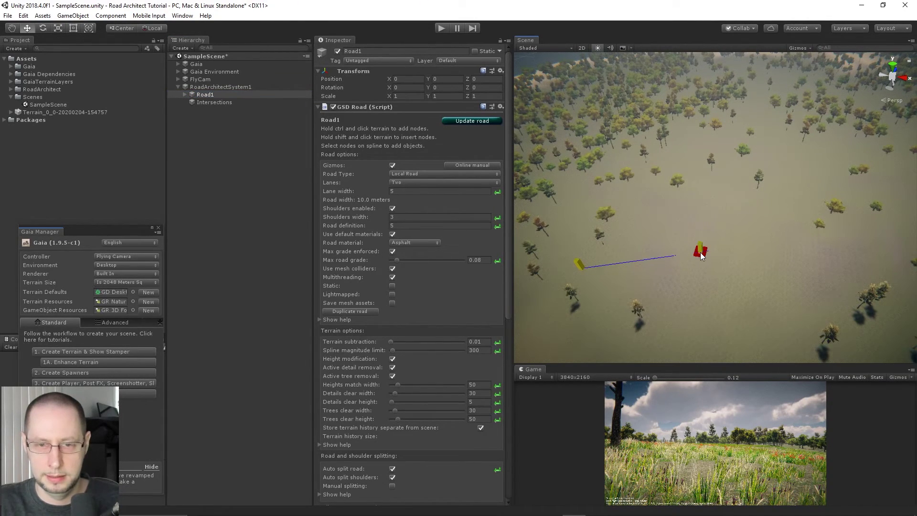
ctrl+click(701, 253)
ctrl+click(791, 261)
scroll(743, 263, up, 6)
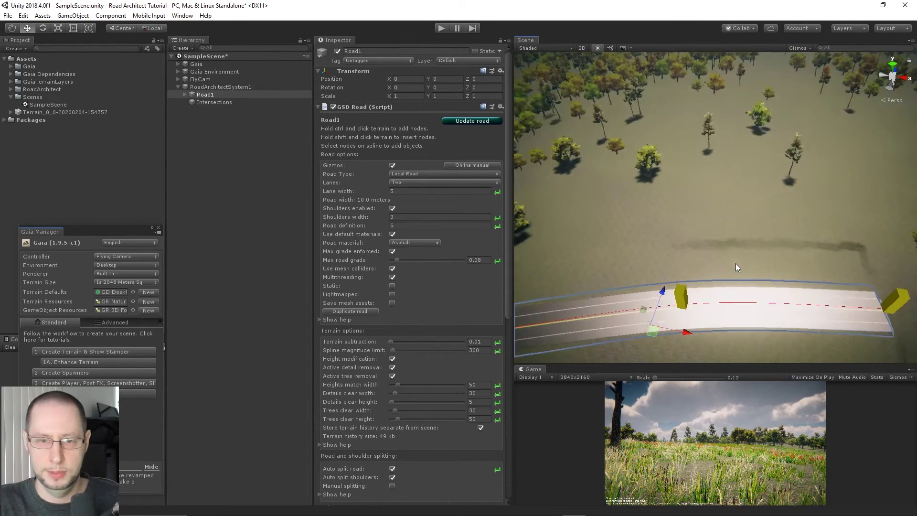
click(623, 237)
key(q)
right_drag(607, 262, 710, 260)
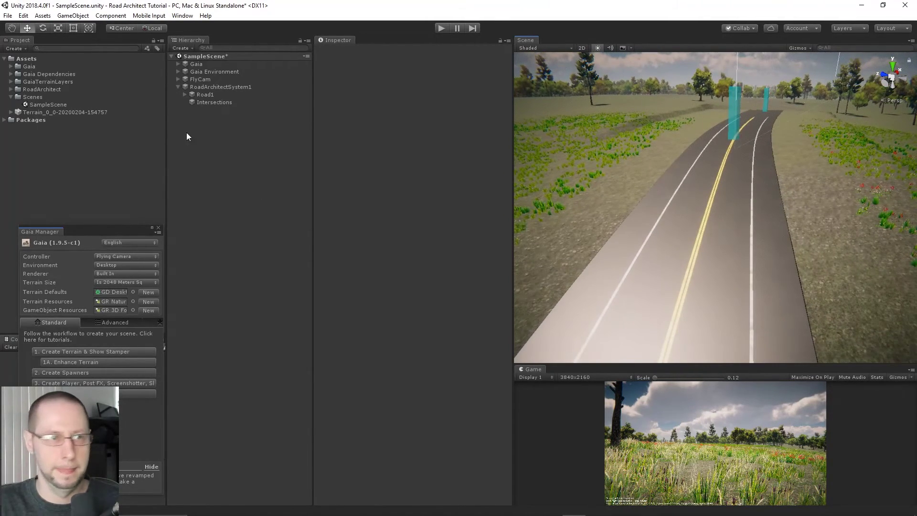
Set Road1's Lanes option to Six, making the road 30 metres wide.
click(201, 93)
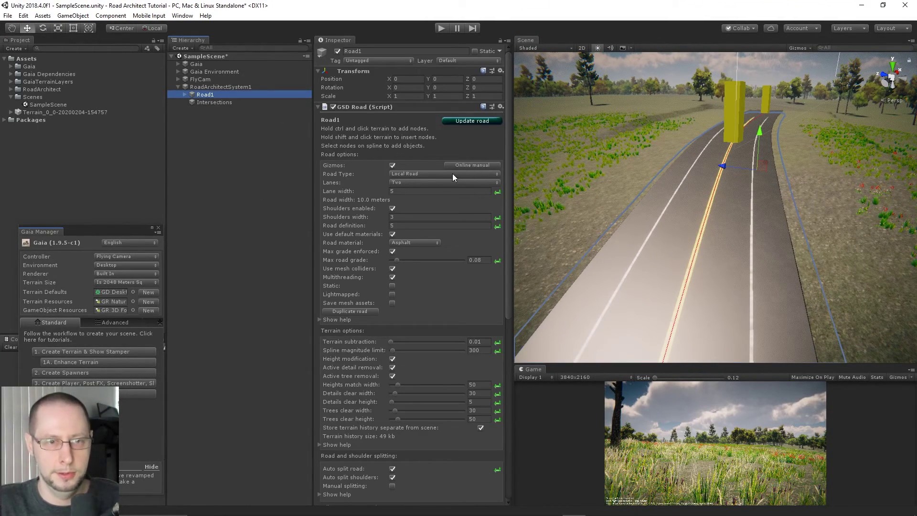
click(423, 183)
click(418, 199)
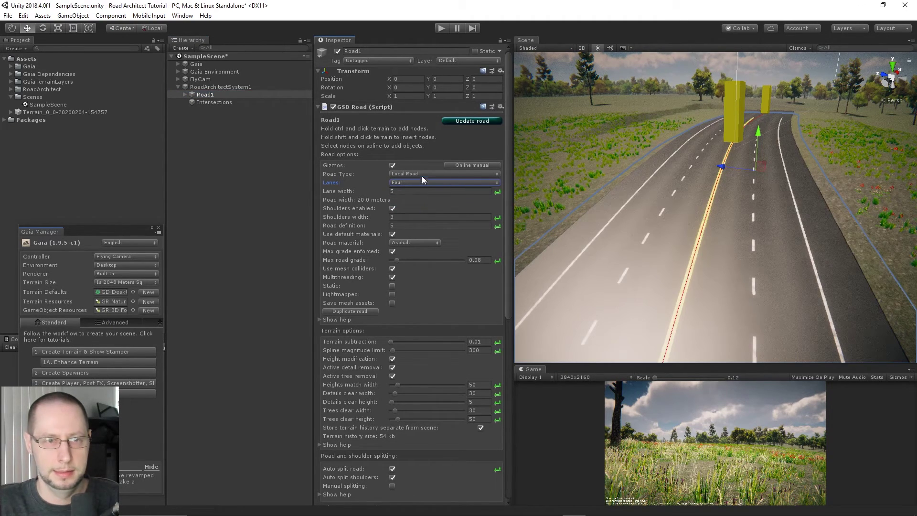
click(414, 181)
click(411, 209)
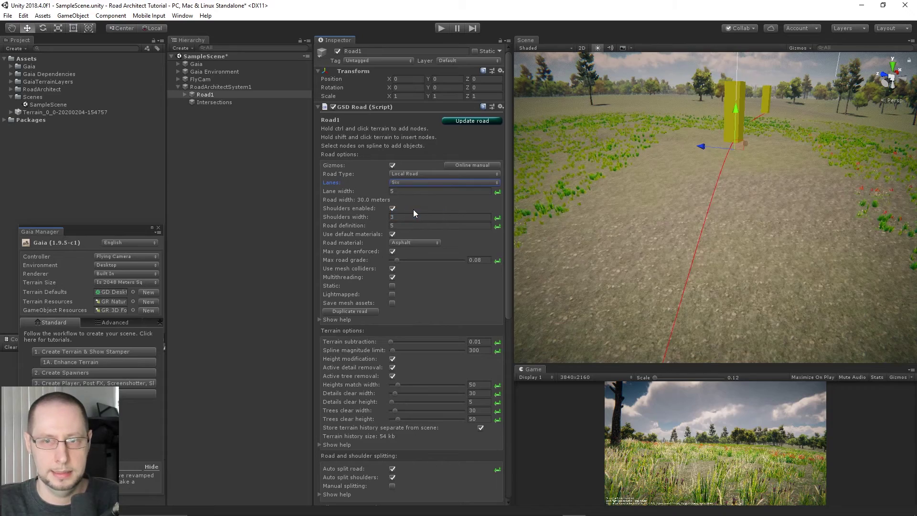
Orbit around the widened road, briefly switching scene lighting off and back on.
scroll(792, 165, down, 5)
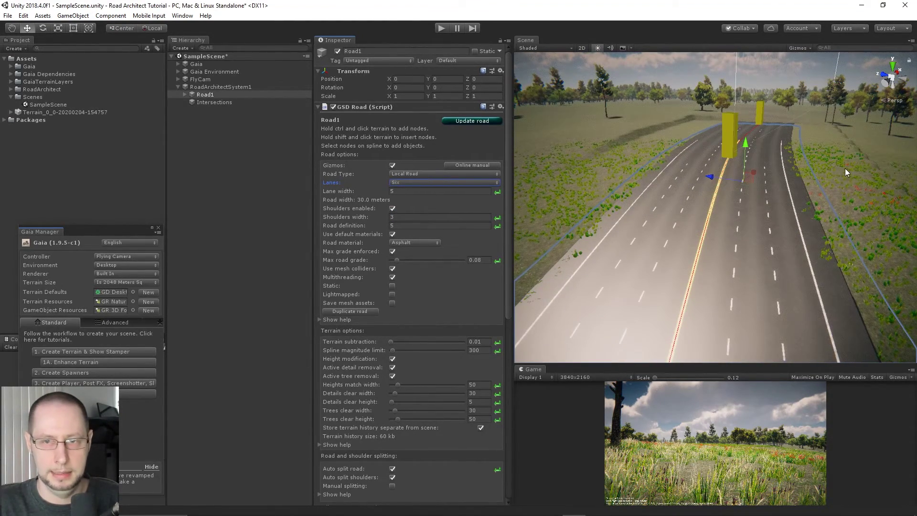
right_drag(844, 168, 645, 251)
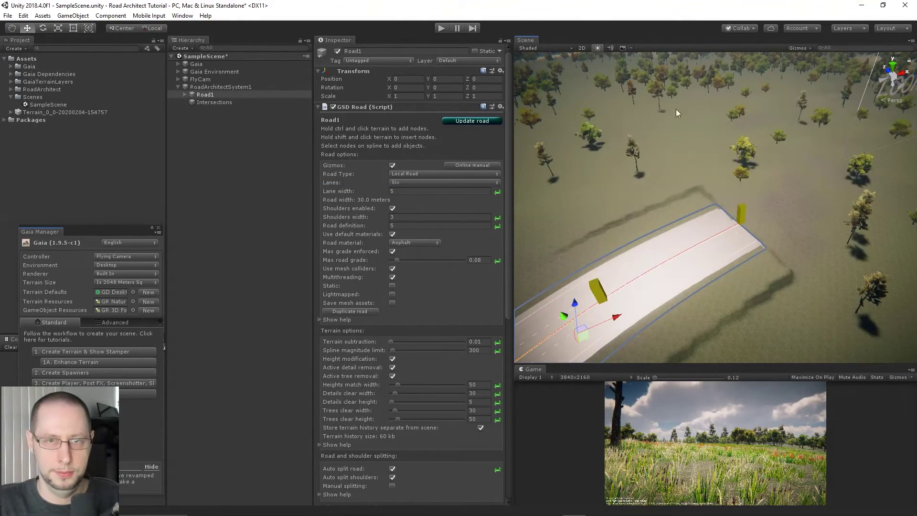
click(597, 47)
right_drag(603, 59, 645, 261)
middle_drag(644, 262, 686, 296)
right_drag(650, 67, 557, 41)
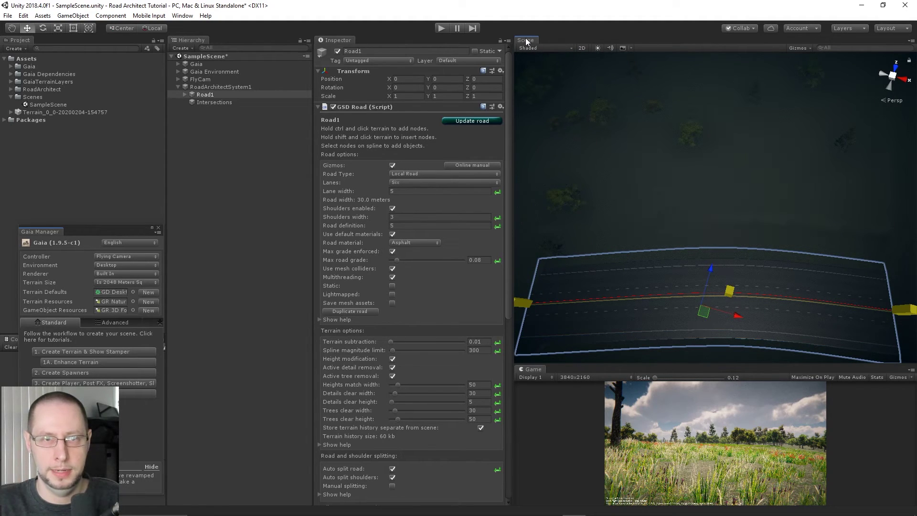
click(597, 47)
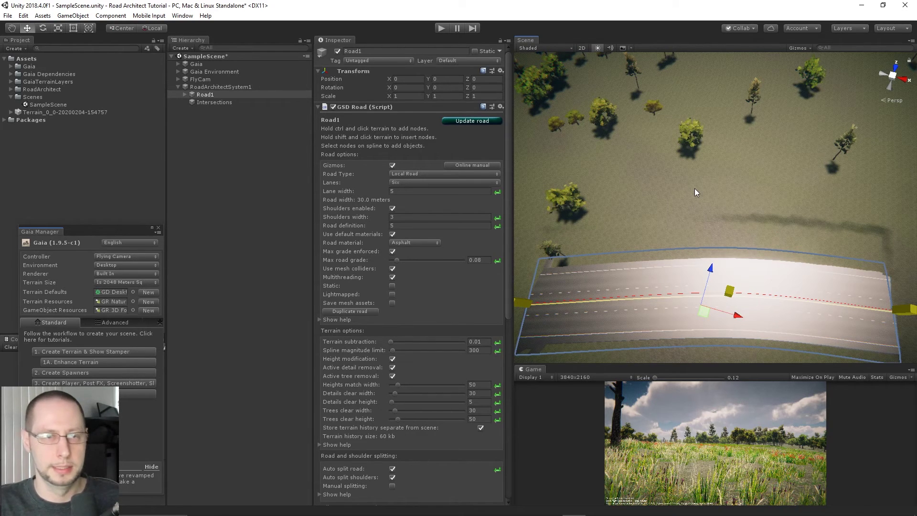
Expand the RoadArchitect folder and browse its Editor, Spline and GSDRoad script contents.
click(63, 89)
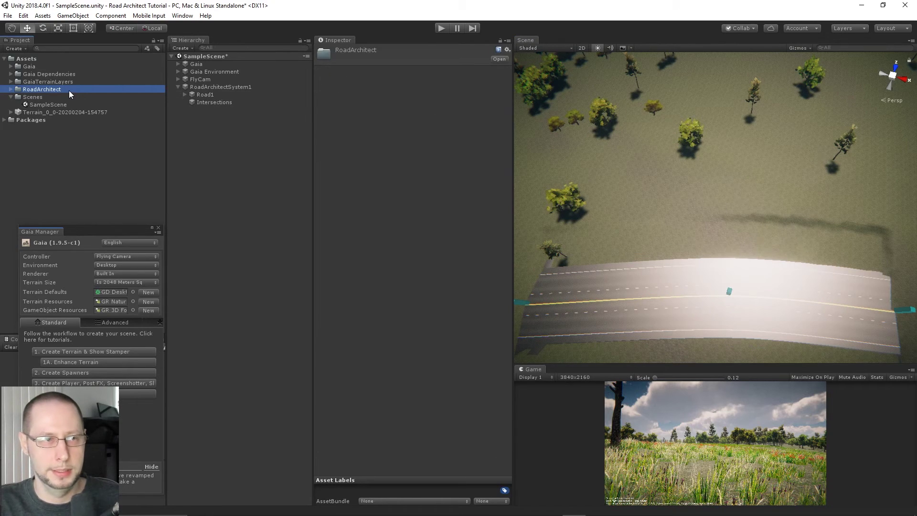
click(65, 91)
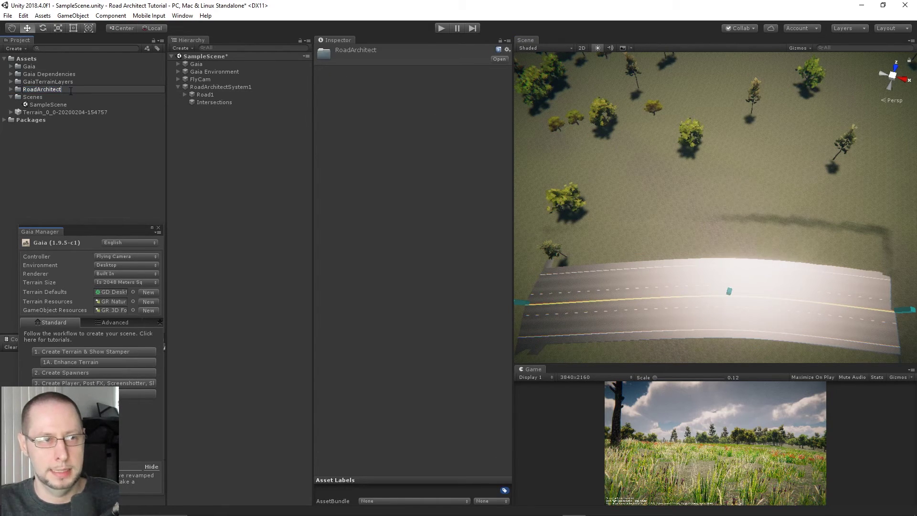
click(10, 90)
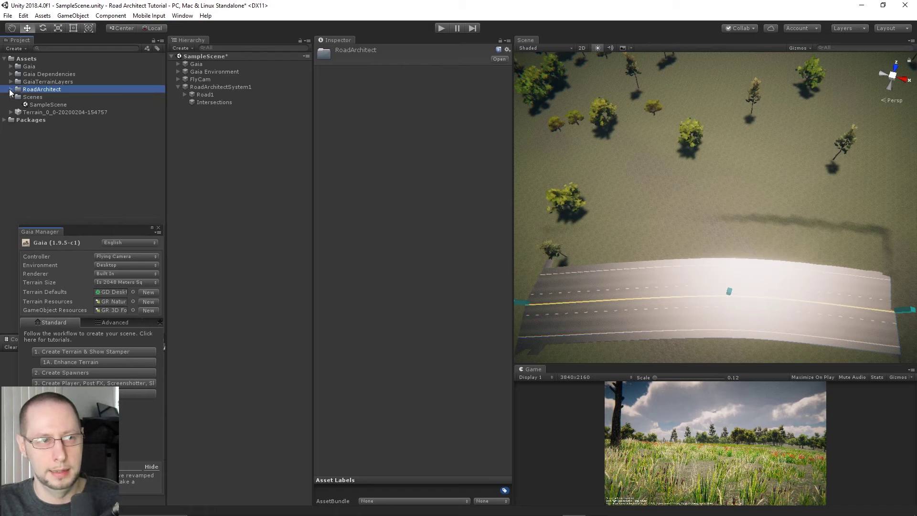
click(11, 89)
click(41, 98)
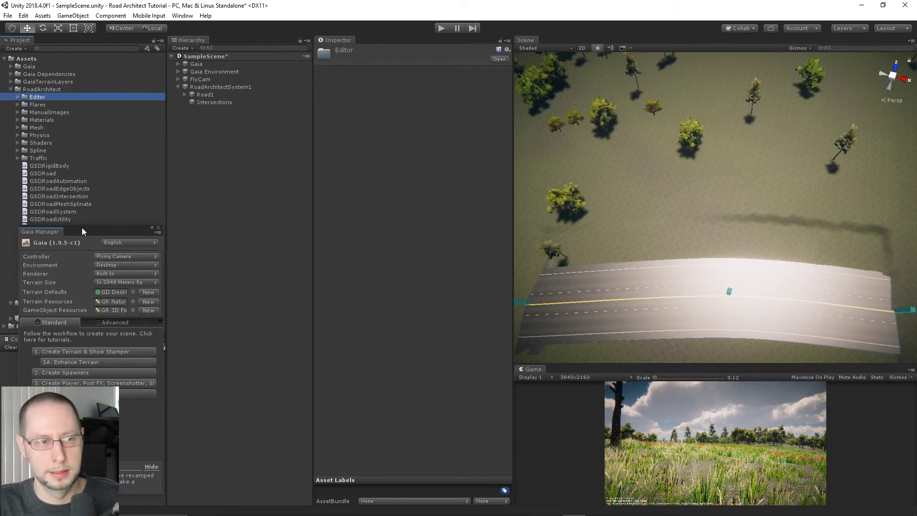
drag(81, 228, 93, 370)
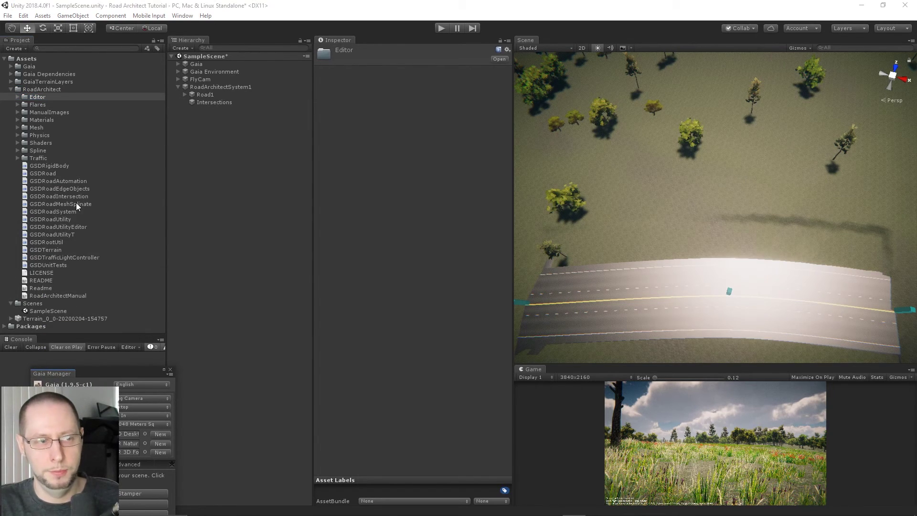
click(55, 174)
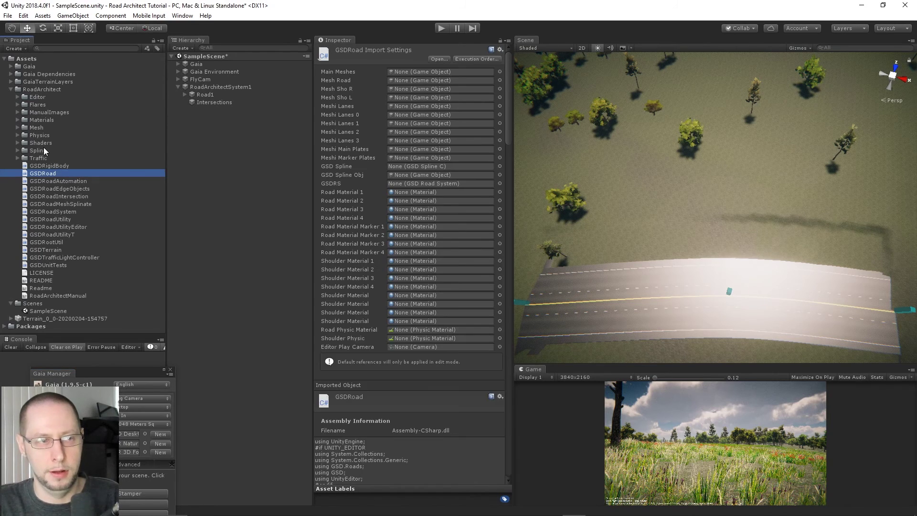
click(48, 150)
click(43, 88)
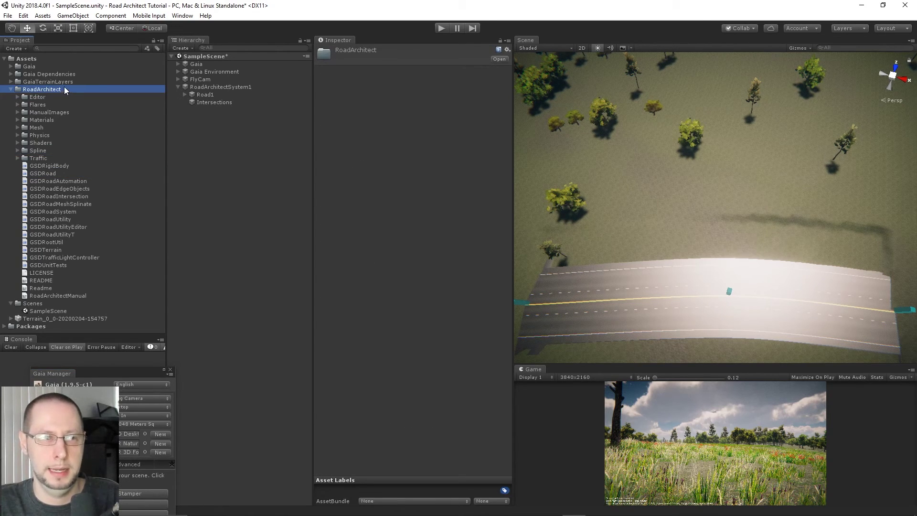
Cancel renaming the folder to 'RoadArchitect-master' and scroll Road1's Inspector to its materials.
click(66, 89)
click(66, 89)
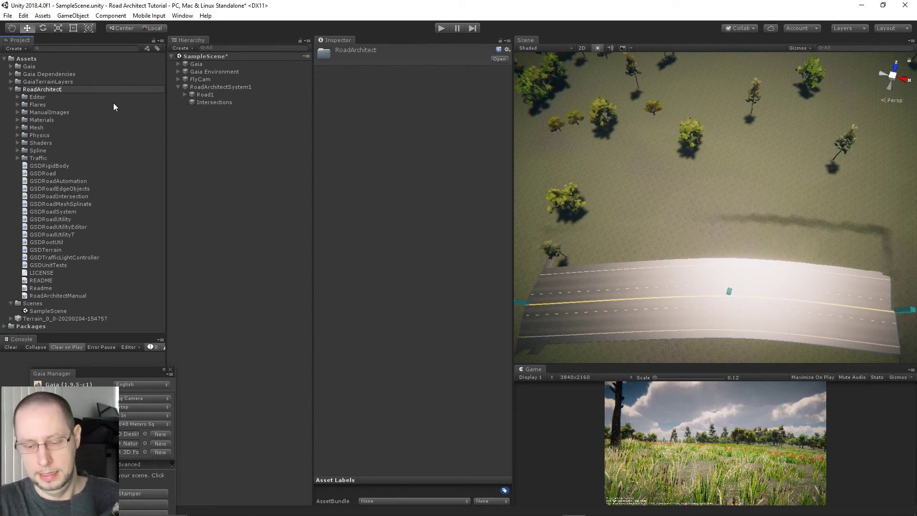
text(-master)
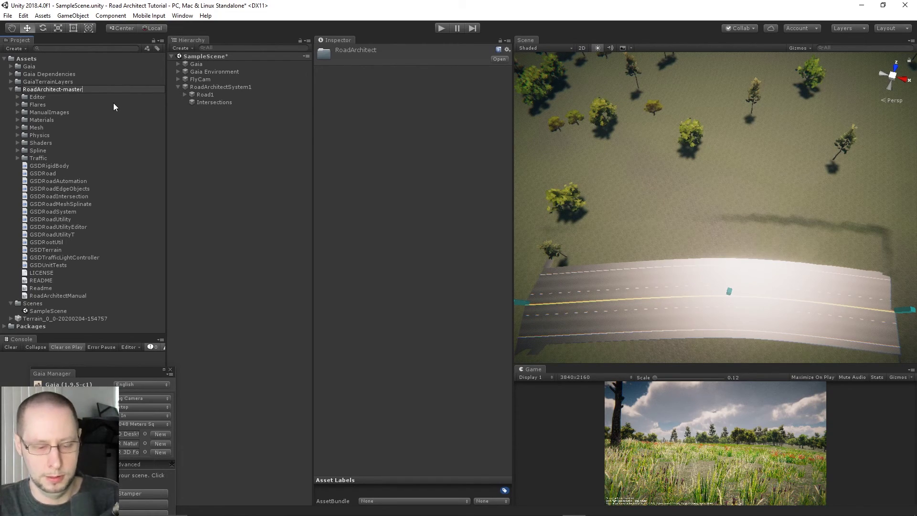
key(Escape)
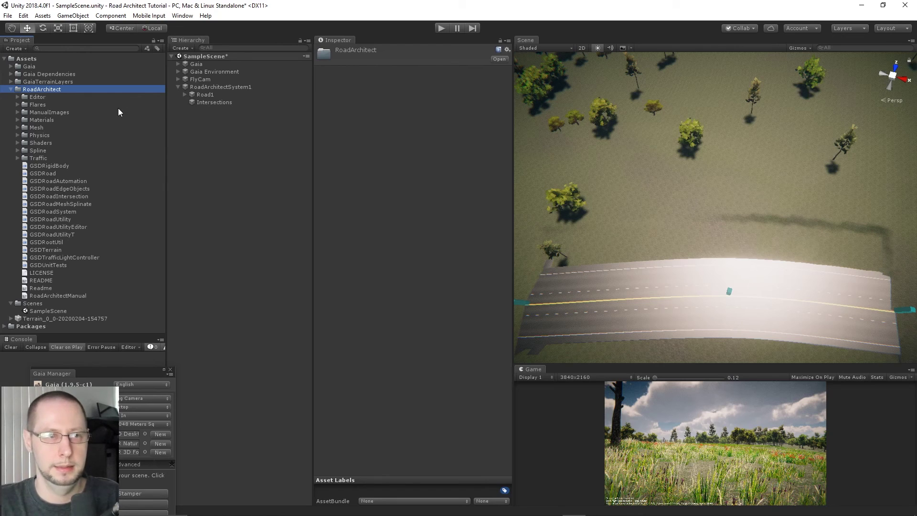
click(219, 94)
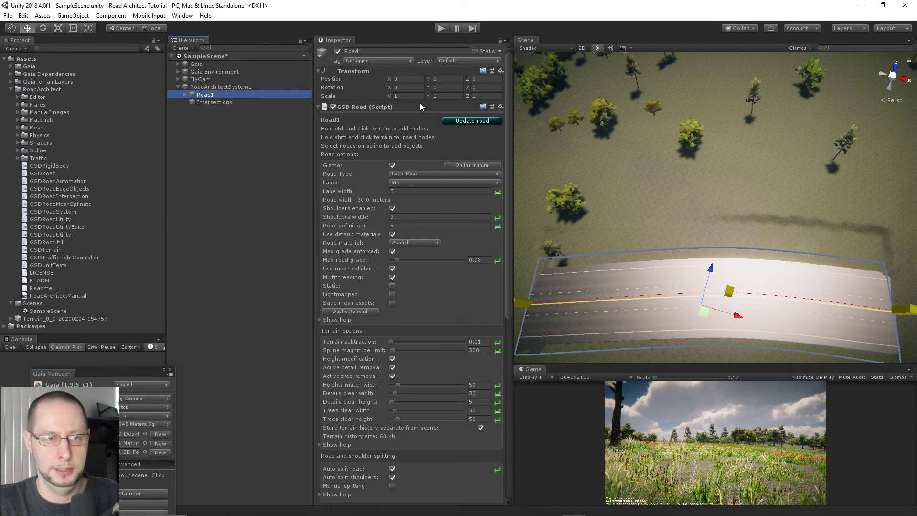
scroll(441, 136, down, 10)
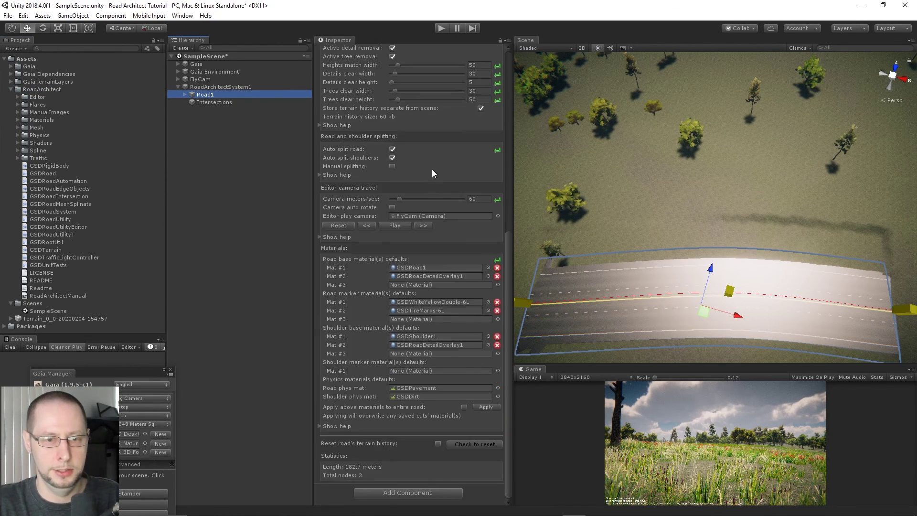